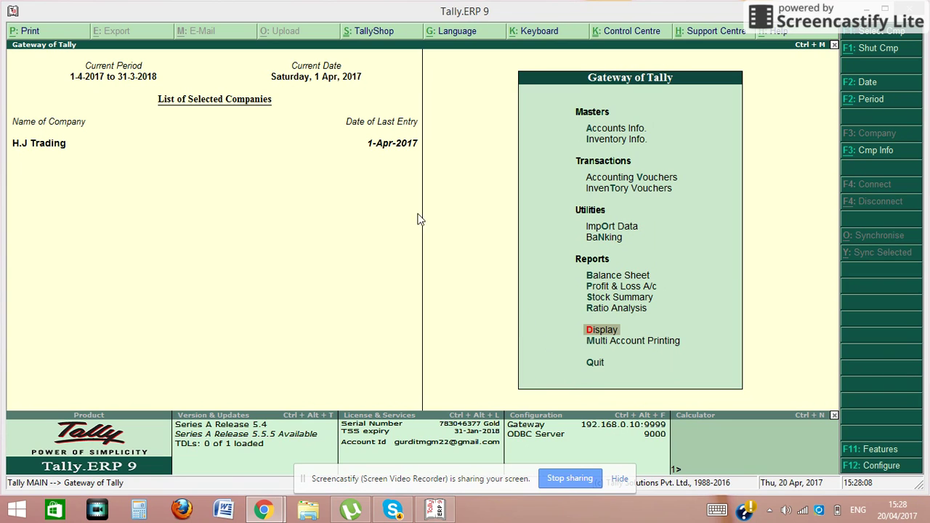
Enable purchase order processing in the company's inventory features and save the settings
{"action": "left_click", "coordinate": [289, 230]}
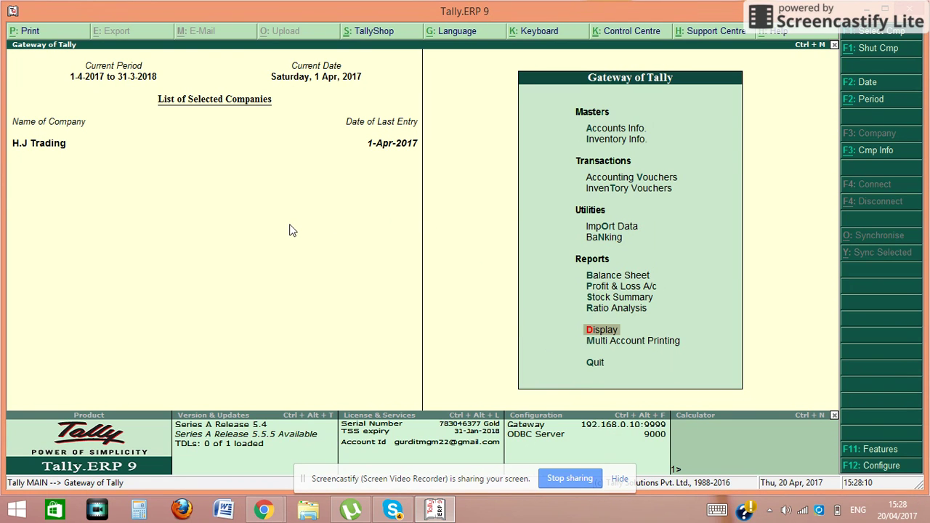
{"action": "key", "text": "F11"}
{"action": "key", "text": "Down"}
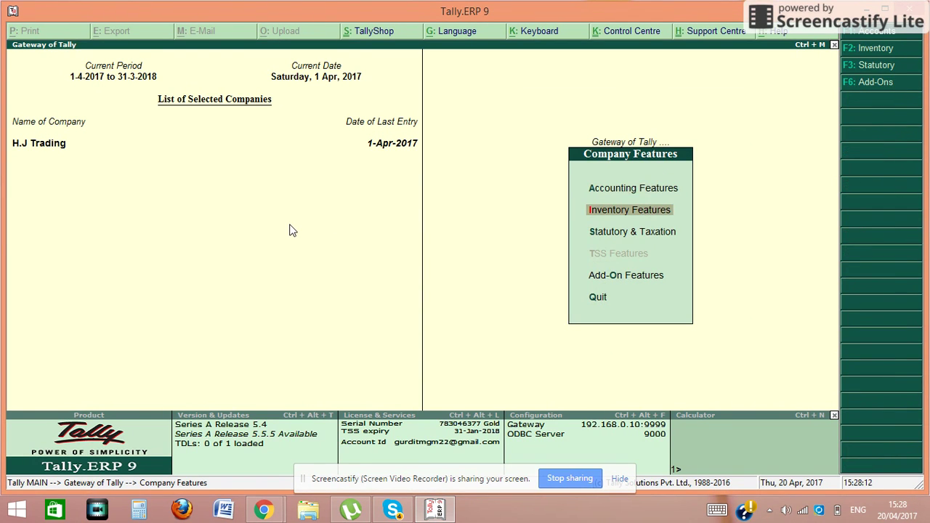
{"action": "key", "text": "Return"}
{"action": "key", "text": "Return"}
{"action": "key", "text": "Return"}
{"action": "key", "text": "Return"}
{"action": "key", "text": "Return"}
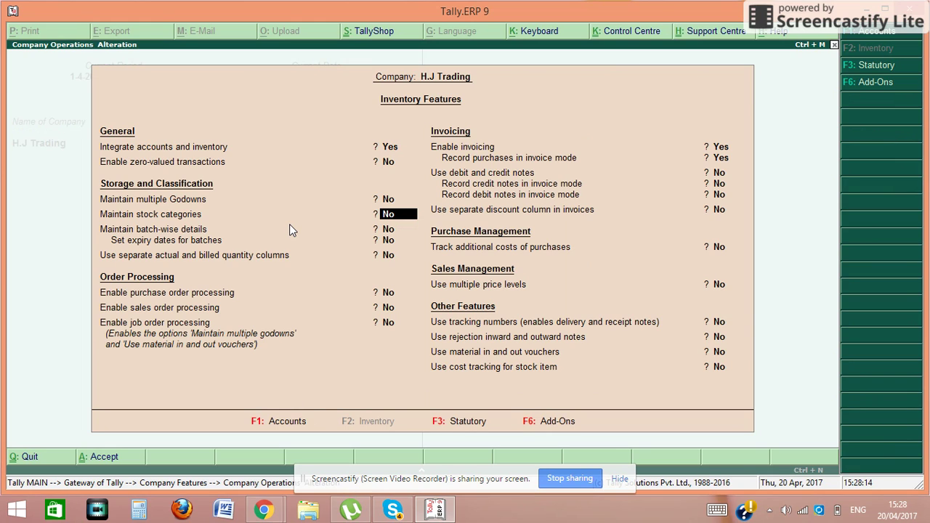
{"action": "key", "text": "Return"}
{"action": "key", "text": "Return"}
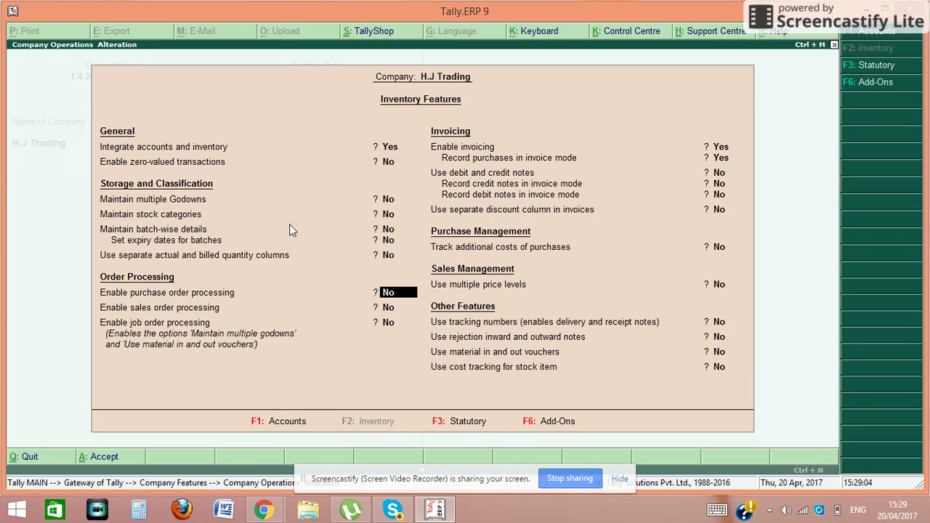
{"action": "type", "text": "y"}
{"action": "key", "text": "Return"}
{"action": "key", "text": "Return"}
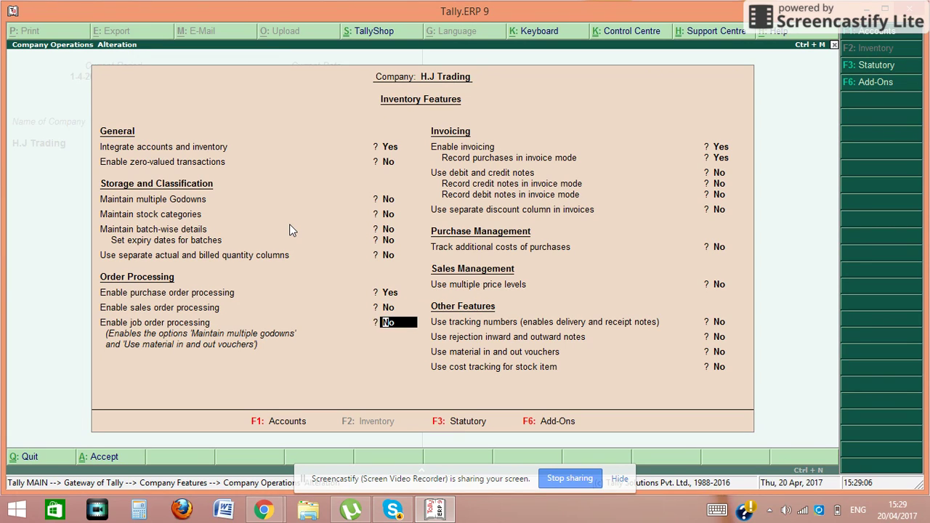
{"action": "key", "text": "ctrl+a"}
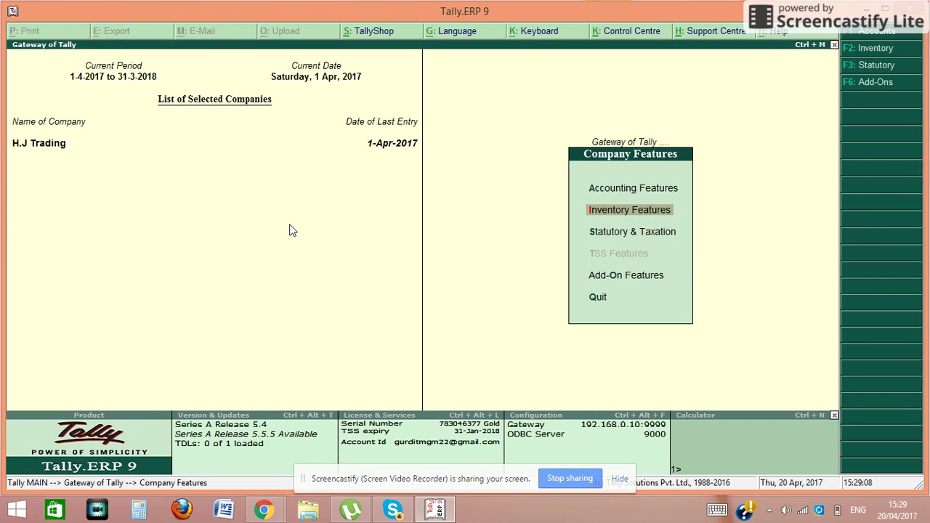
{"action": "key", "text": "Escape"}
{"action": "key", "text": "Up"}
{"action": "key", "text": "Up"}
{"action": "key", "text": "Up"}
{"action": "key", "text": "Up"}
{"action": "key", "text": "Up"}
{"action": "key", "text": "Up"}
{"action": "key", "text": "Up"}
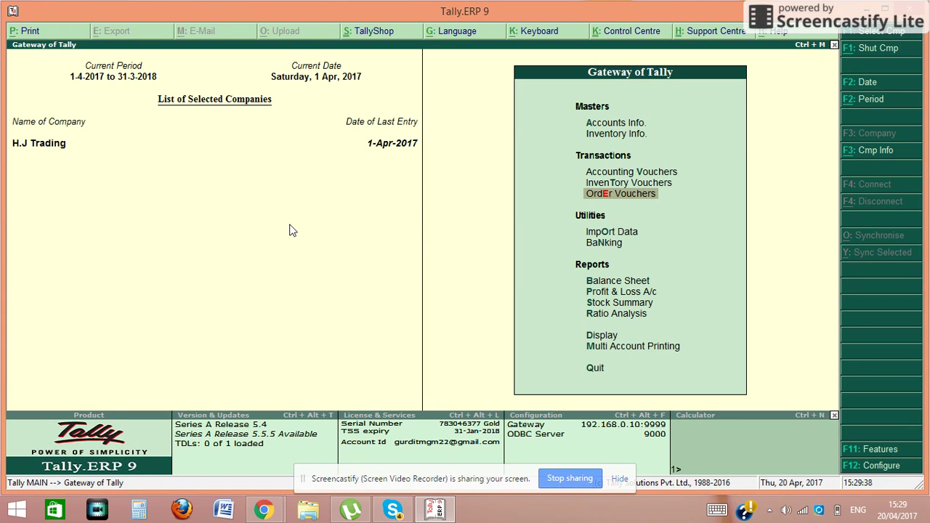
{"action": "left_click", "coordinate": [604, 191]}
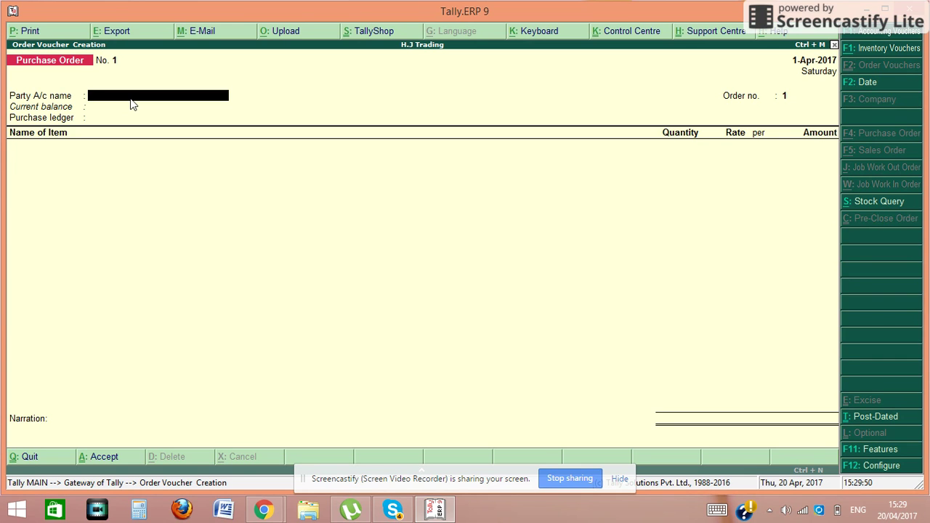
{"action": "key", "text": "Escape"}
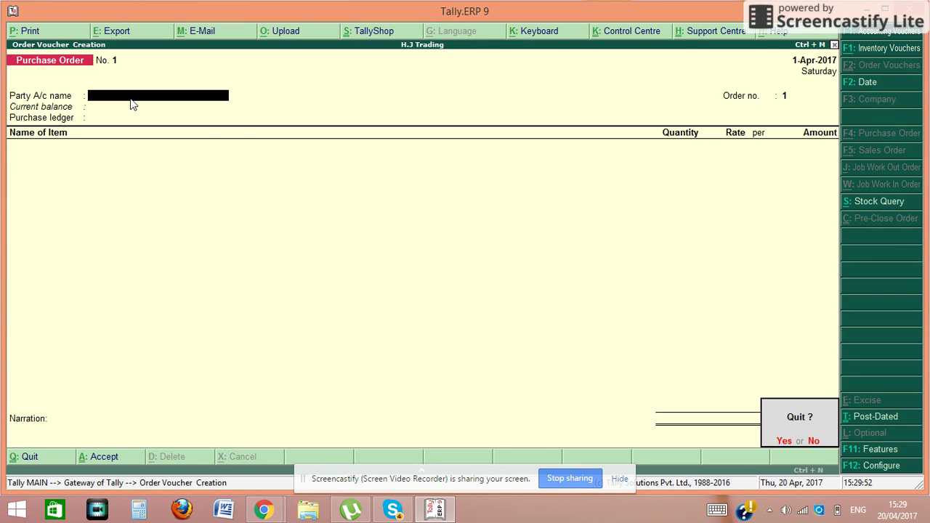
{"action": "key", "text": "y"}
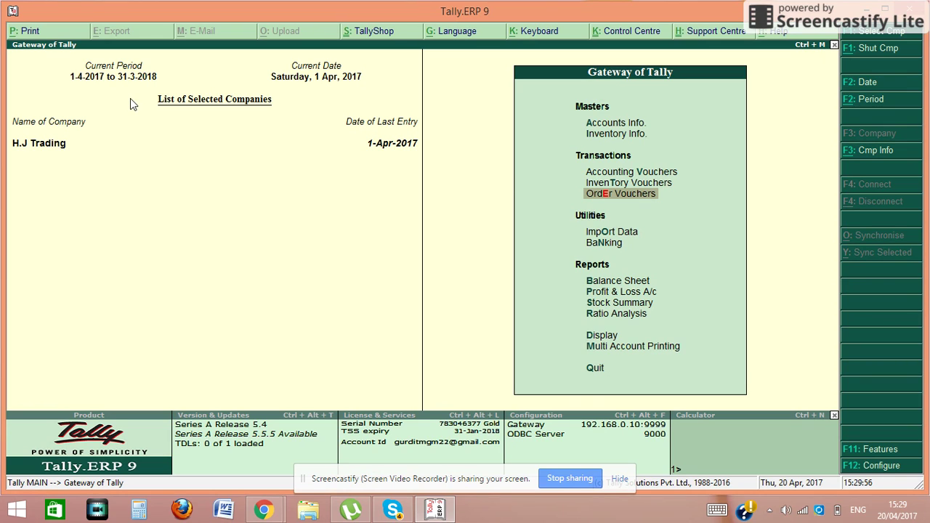
Start a new purchase order voucher by way of the accounting vouchers
{"action": "key", "text": "Up"}
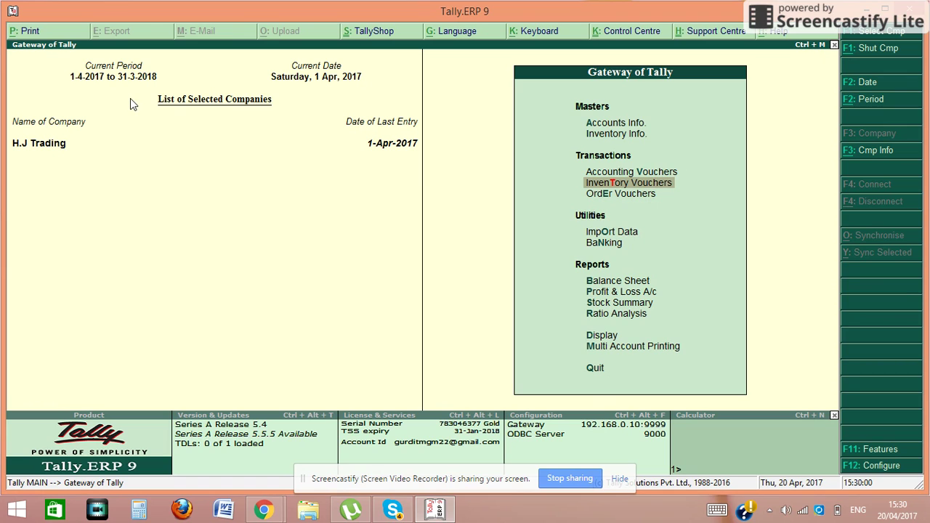
{"action": "key", "text": "Up"}
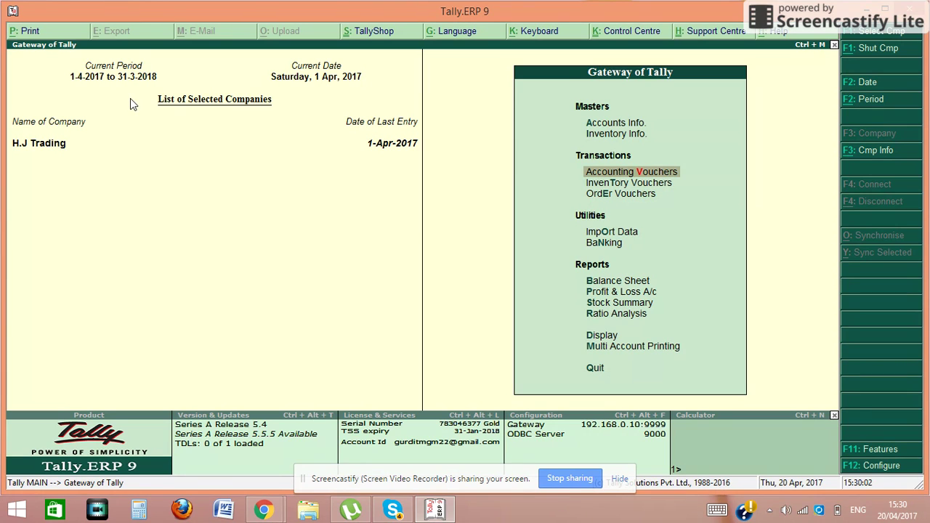
{"action": "key", "text": "Return"}
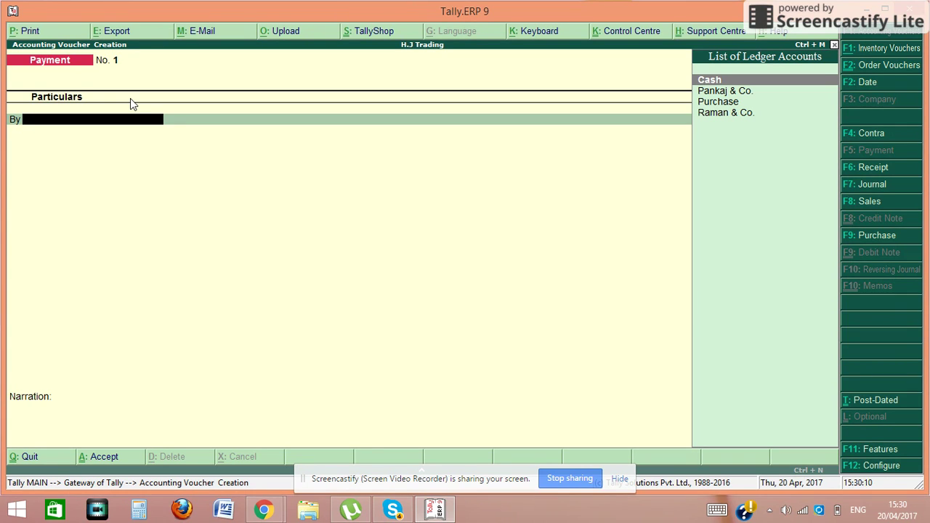
{"action": "key", "text": "alt+F4"}
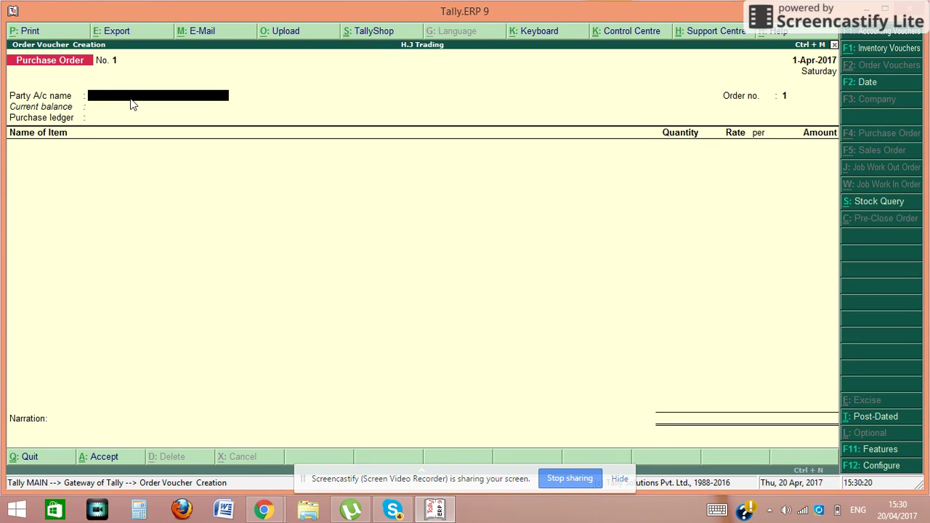
{"action": "key", "text": "alt+c"}
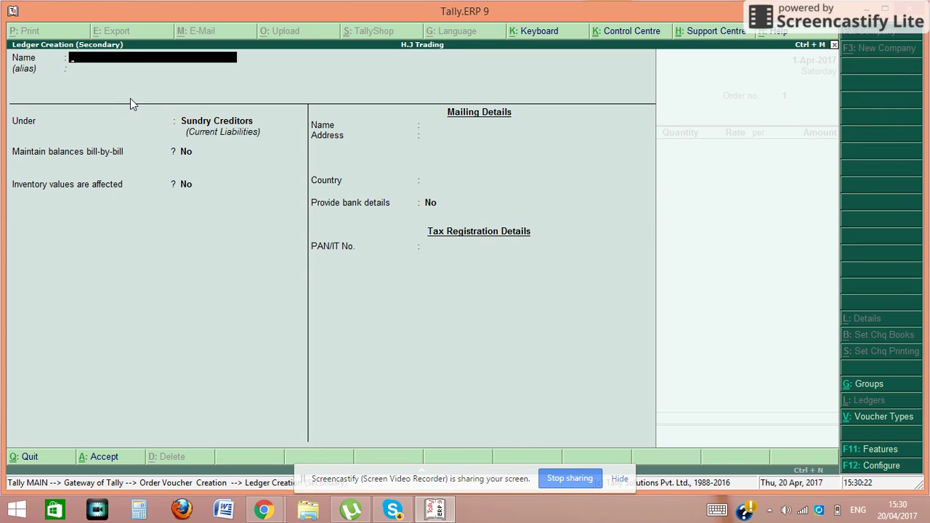
{"action": "type", "text": "Pankaj & Co."}
{"action": "key", "text": "Return"}
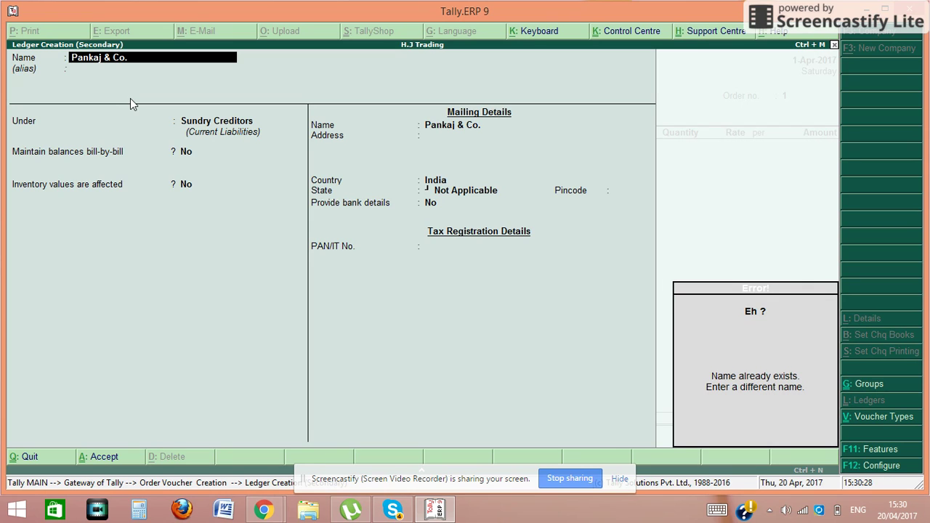
{"action": "key", "text": "BackSpace"}
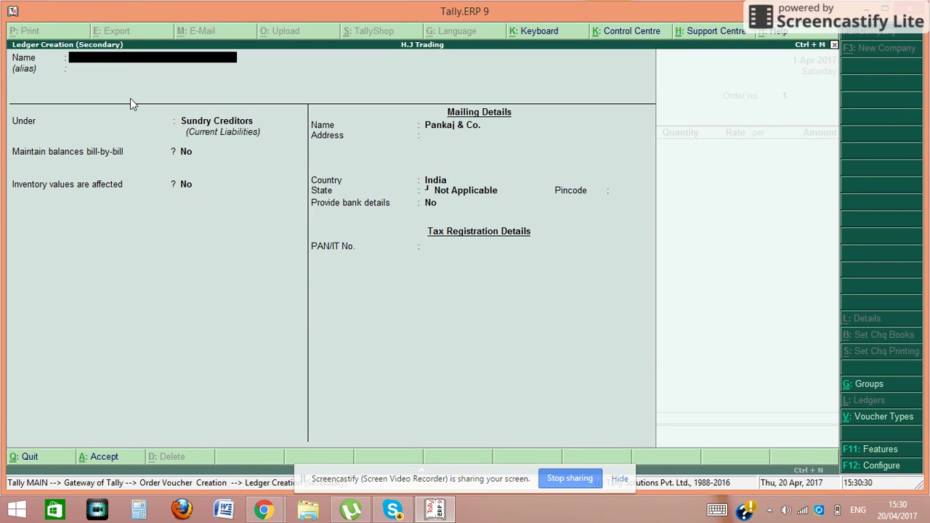
{"action": "key", "text": "Escape"}
Choose Pankaj & Co. as the party account and keep it as the supplier in the party details
{"action": "type", "text": "yP"}
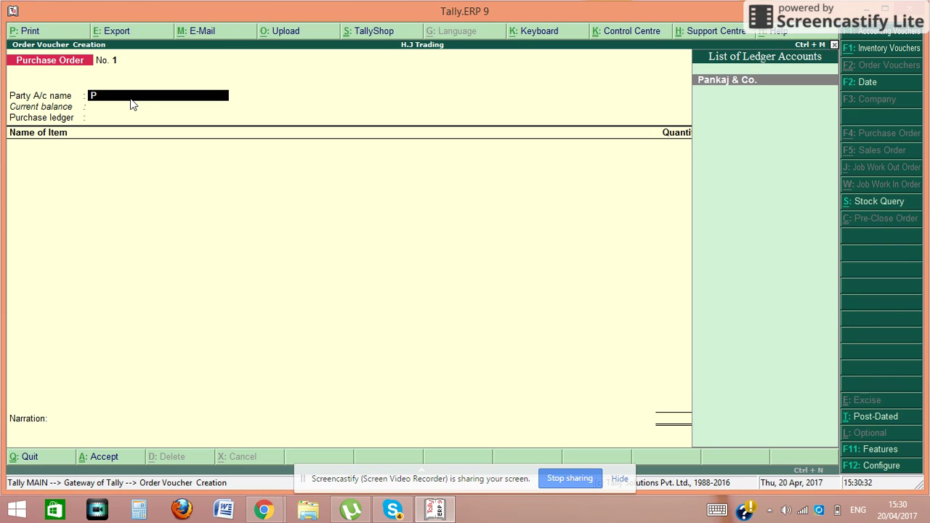
{"action": "key", "text": "Return"}
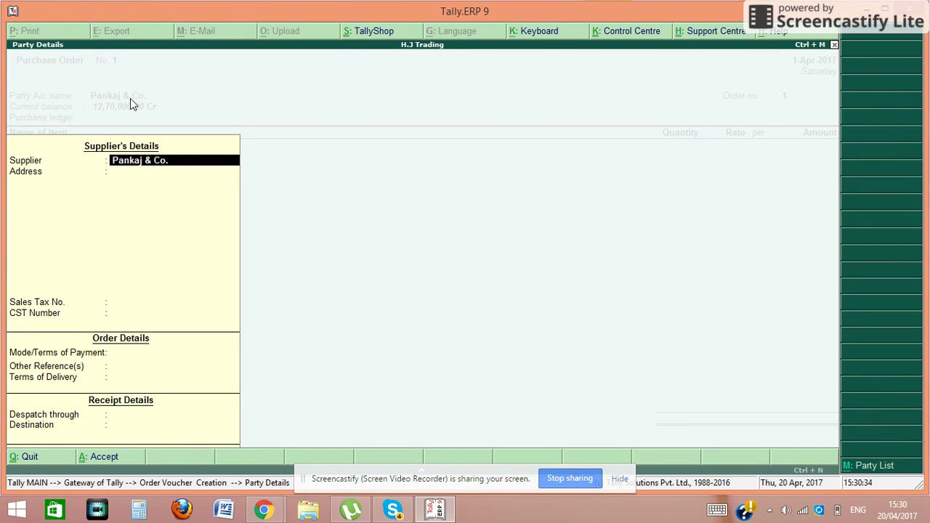
{"action": "key", "text": "Return"}
{"action": "key", "text": "Return"}
{"action": "key", "text": "Return"}
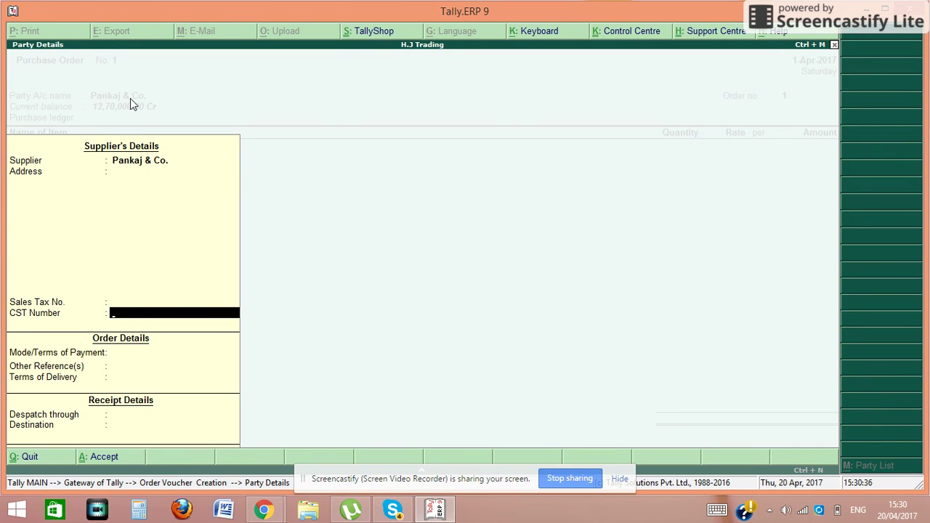
Fill in the supplier's address and accept the party details with the tax, order and receipt fields left blank
{"action": "key", "text": "Up"}
{"action": "key", "text": "Up"}
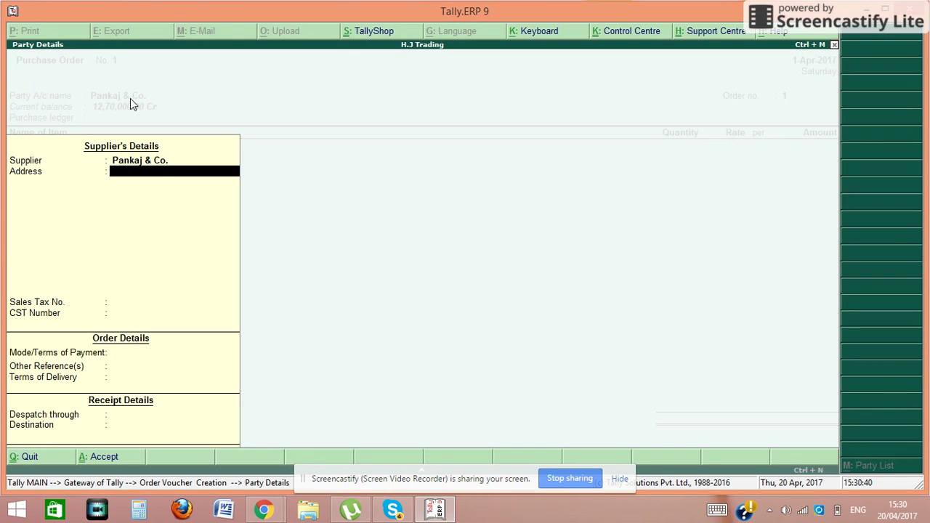
{"action": "type", "text": "Mahesh Nagar,Amb"}
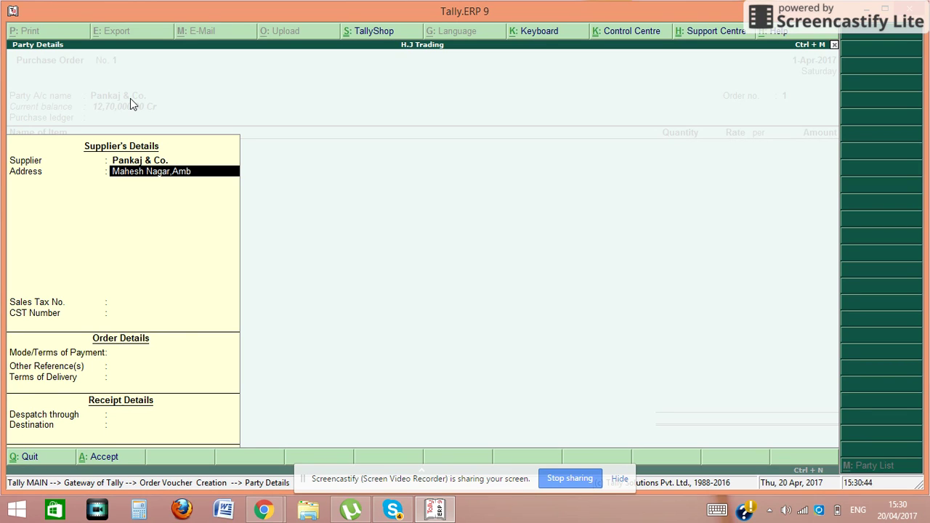
{"action": "type", "text": "ala Cantt"}
{"action": "key", "text": "Return"}
{"action": "key", "text": "Return"}
{"action": "key", "text": "Return"}
{"action": "key", "text": "Return"}
{"action": "key", "text": "Return"}
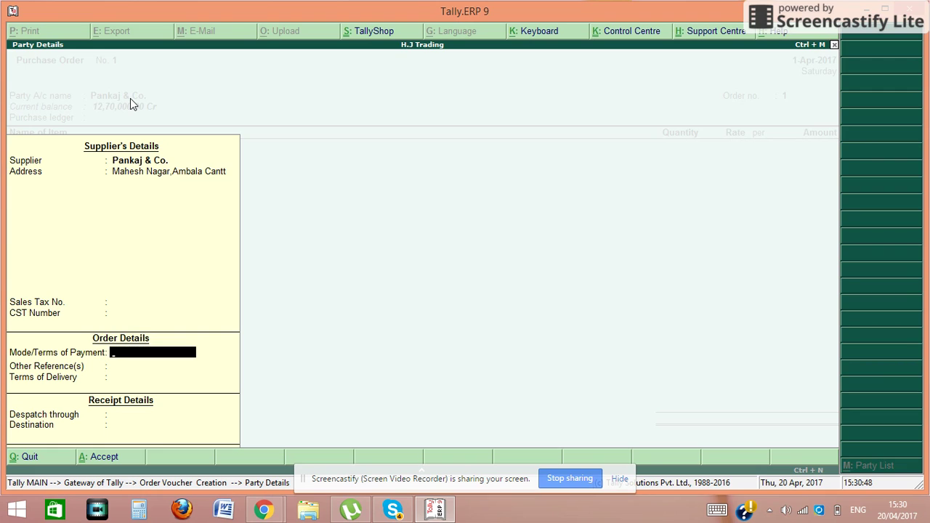
{"action": "key", "text": "Return"}
{"action": "key", "text": "Return"}
{"action": "key", "text": "Return"}
{"action": "key", "text": "Return"}
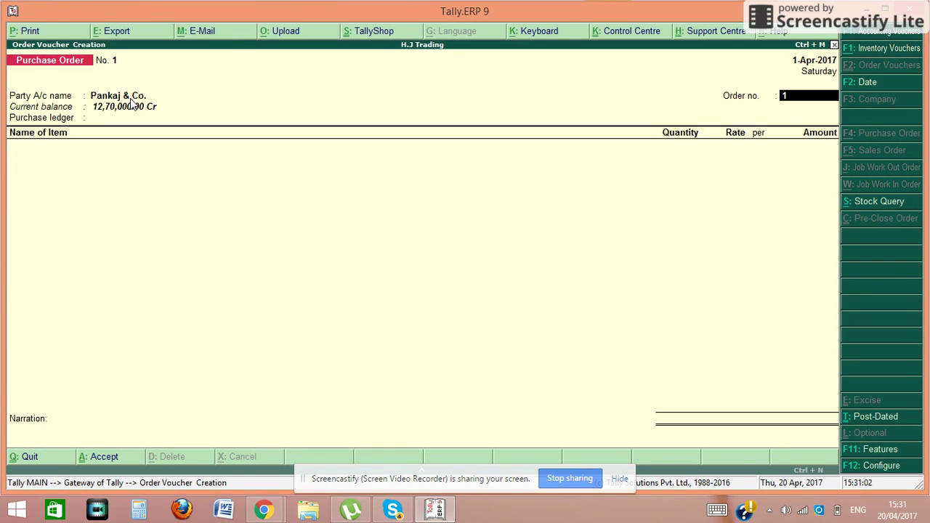
Choose Purchase as the purchase ledger and add T.V as the ordered item
{"action": "key", "text": "Return"}
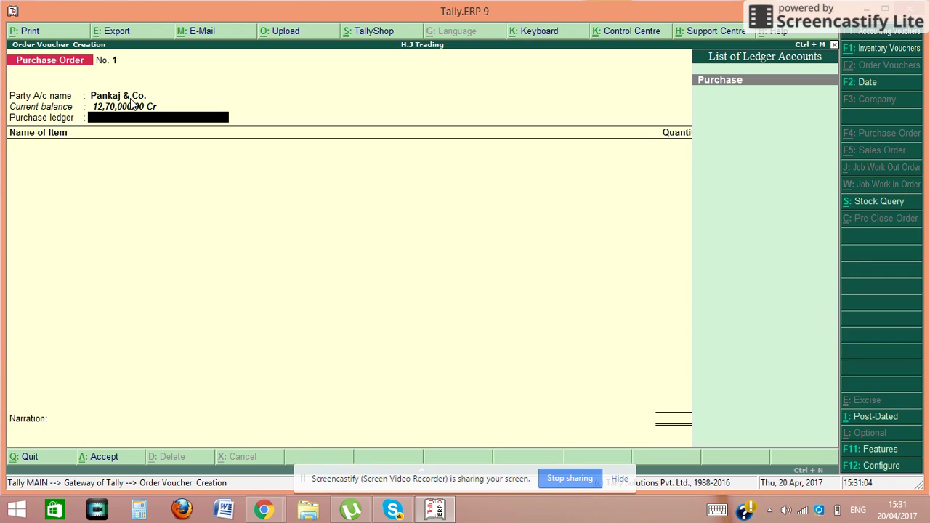
{"action": "key", "text": "Return"}
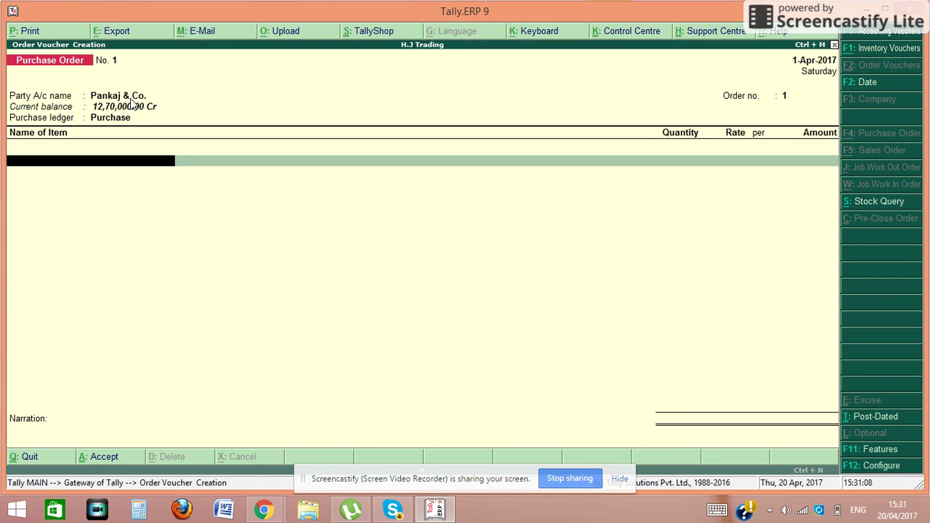
{"action": "type", "text": "T."}
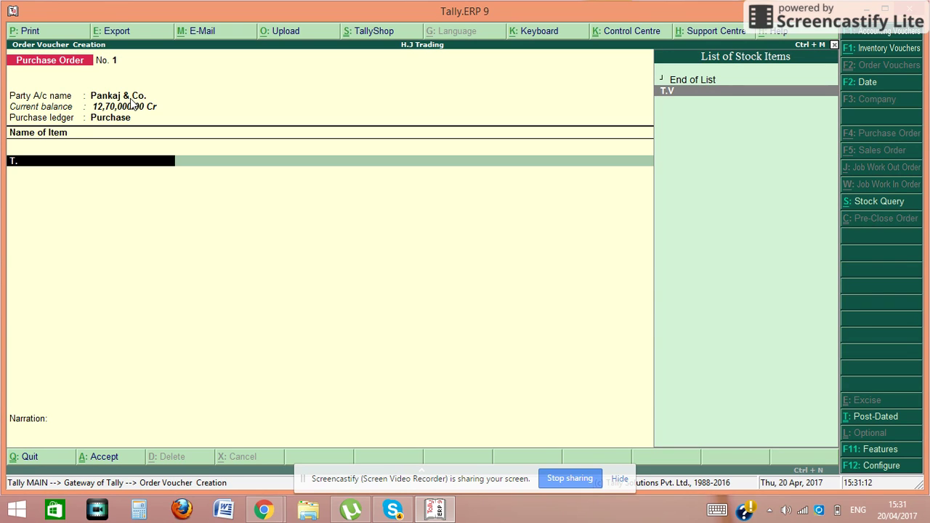
{"action": "key", "text": "Return"}
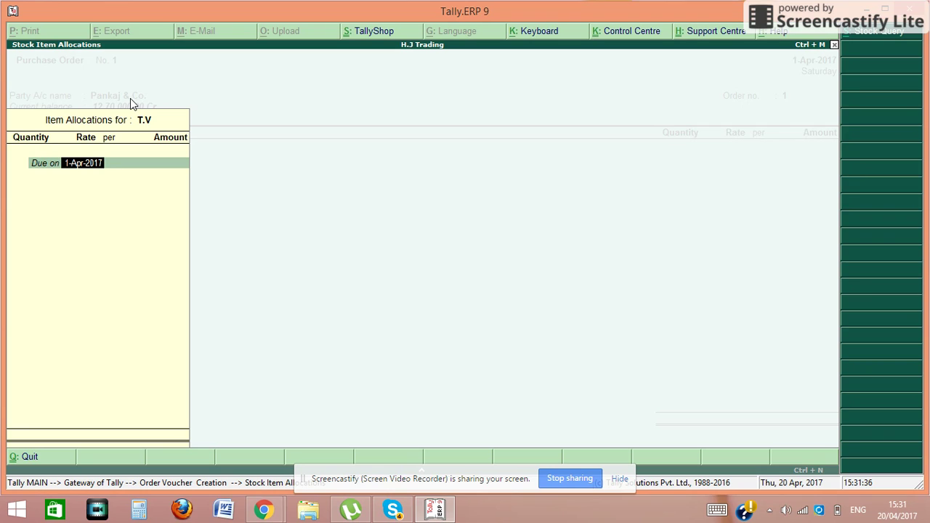
Allocate the T.V item as due in 20 days, with 20 pcs at a rate of 15,000 per piece
{"action": "type", "text": "20"}
{"action": "key", "text": "Return"}
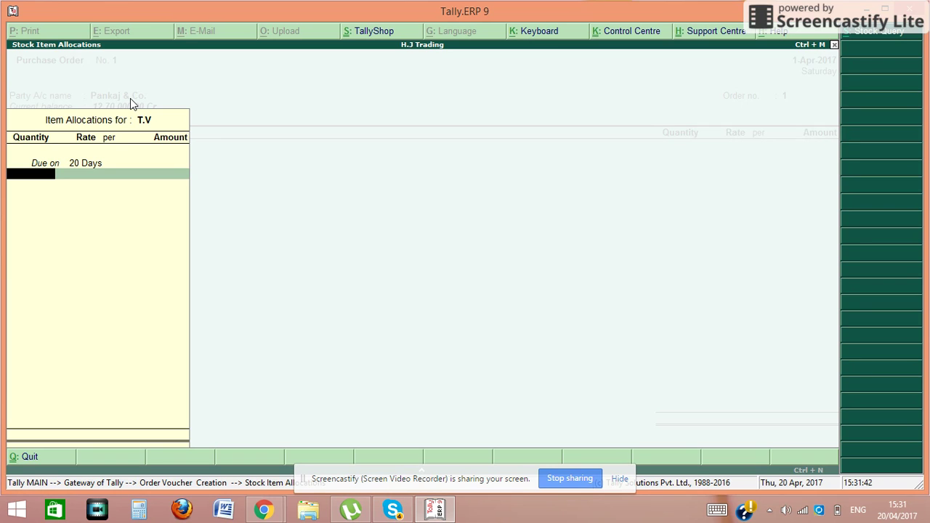
{"action": "type", "text": "20"}
{"action": "key", "text": "Return"}
{"action": "type", "text": "15,000"}
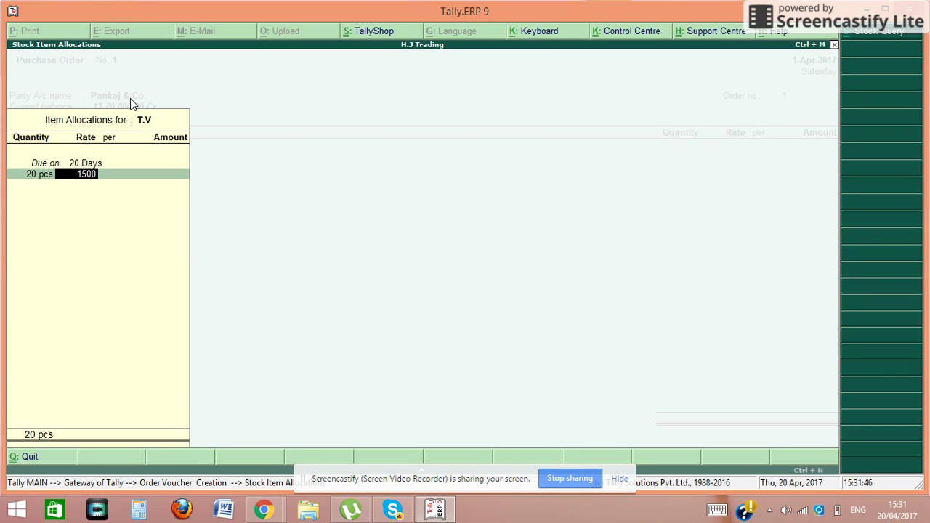
{"action": "key", "text": "Return"}
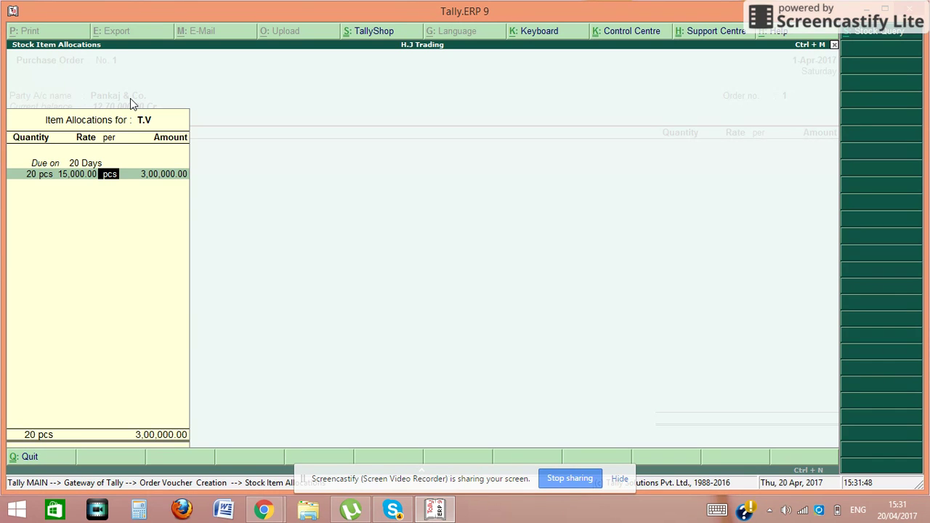
{"action": "key", "text": "Return"}
{"action": "key", "text": "Return"}
{"action": "key", "text": "Return"}
End the item list, accept the purchase order without a narration, and return to the Gateway of Tally
{"action": "key", "text": "Return"}
{"action": "key", "text": "Return"}
{"action": "key", "text": "Return"}
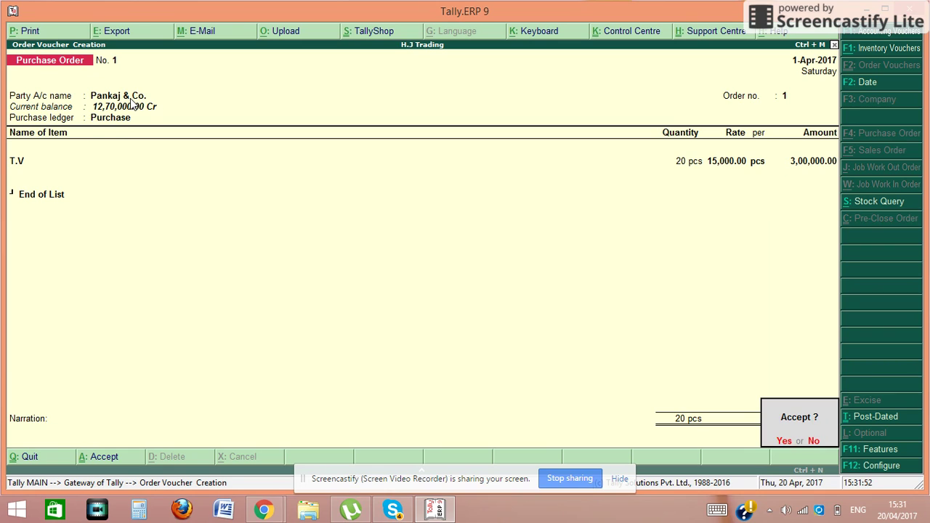
{"action": "key", "text": "Return"}
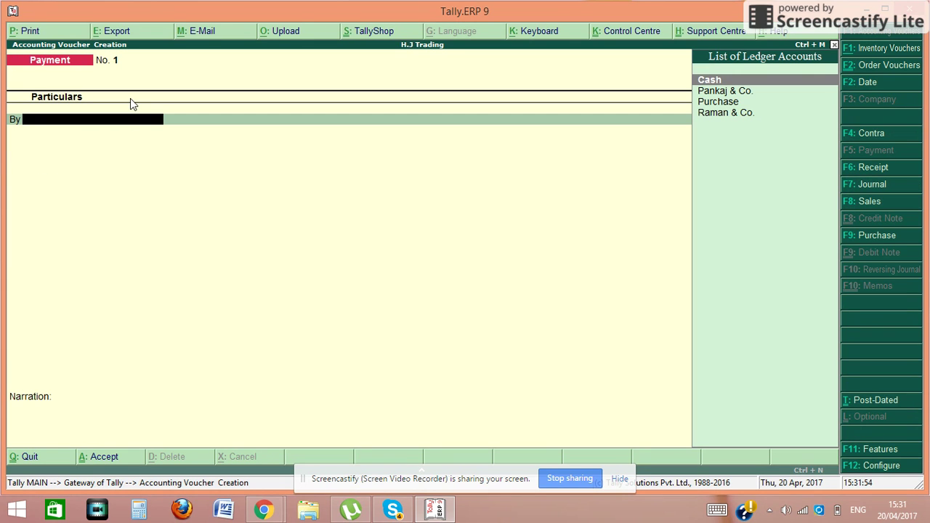
{"action": "key", "text": "Escape"}
{"action": "key", "text": "Return"}
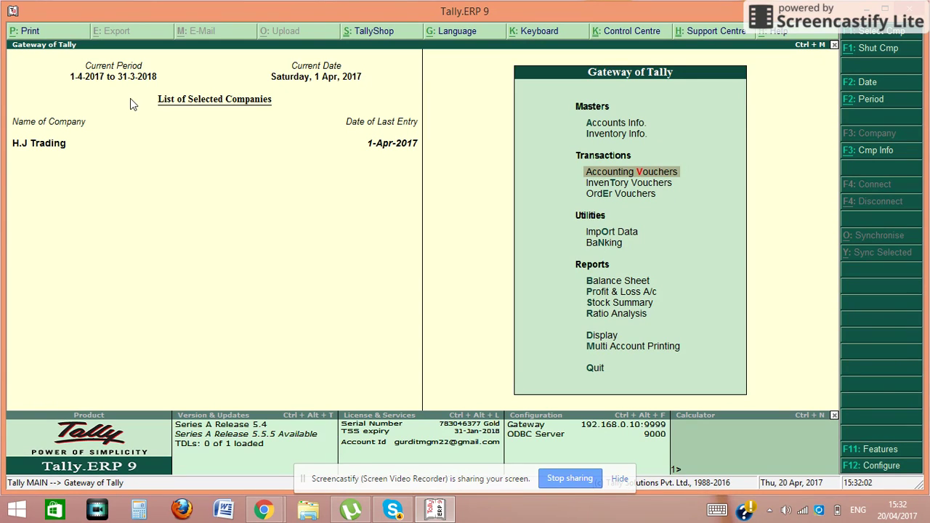
Open the Display reports from the Gateway of Tally
{"action": "key", "text": "Down"}
{"action": "key", "text": "Down"}
{"action": "key", "text": "Down"}
{"action": "key", "text": "Down"}
{"action": "key", "text": "Down"}
{"action": "key", "text": "Down"}
{"action": "key", "text": "Down"}
{"action": "key", "text": "Down"}
{"action": "key", "text": "Down"}
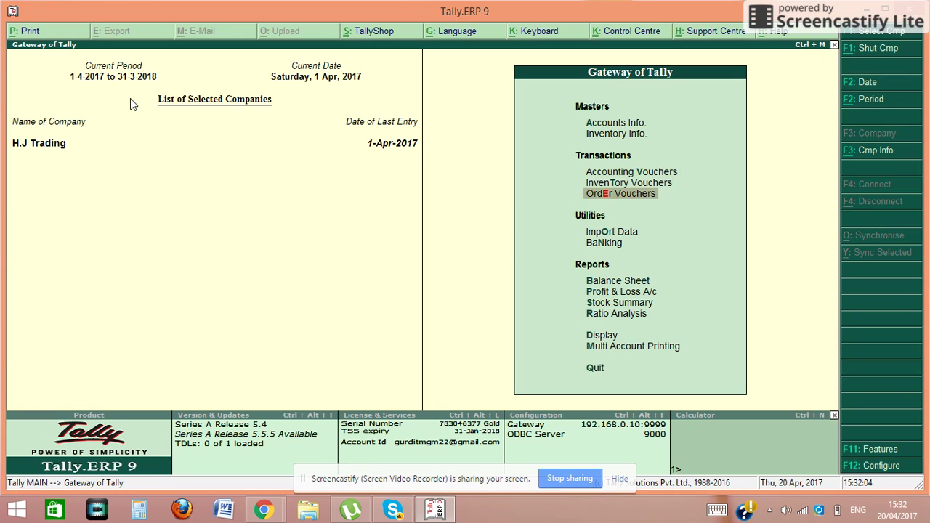
{"action": "key", "text": "Return"}
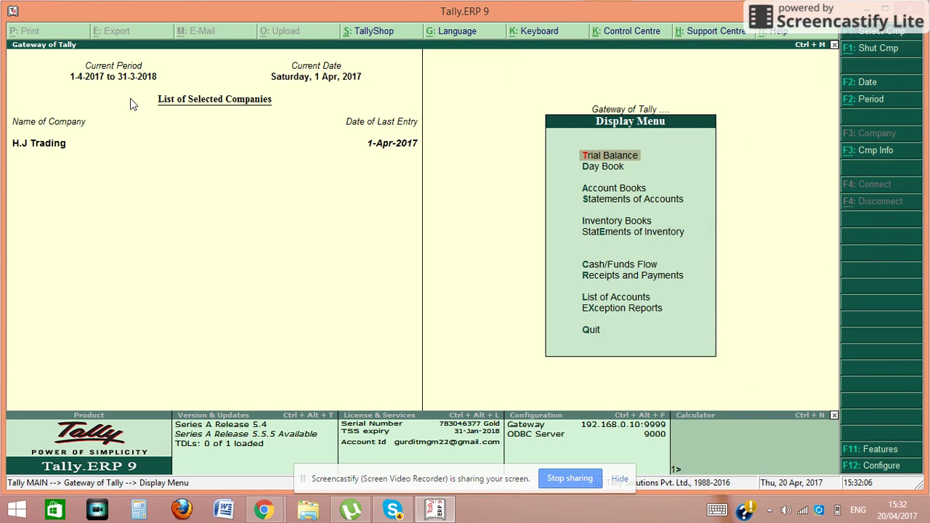
Open the Purchase Order Outstandings within the Statements of Inventory
{"action": "key", "text": "Down"}
{"action": "key", "text": "Down"}
{"action": "key", "text": "Down"}
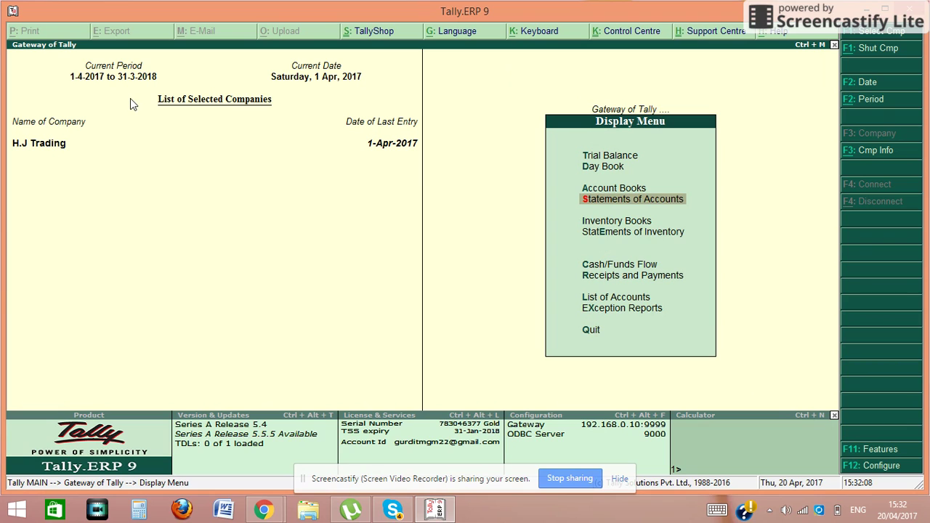
{"action": "key", "text": "Down"}
{"action": "key", "text": "Down"}
{"action": "key", "text": "Return"}
{"action": "key", "text": "Down"}
{"action": "key", "text": "Down"}
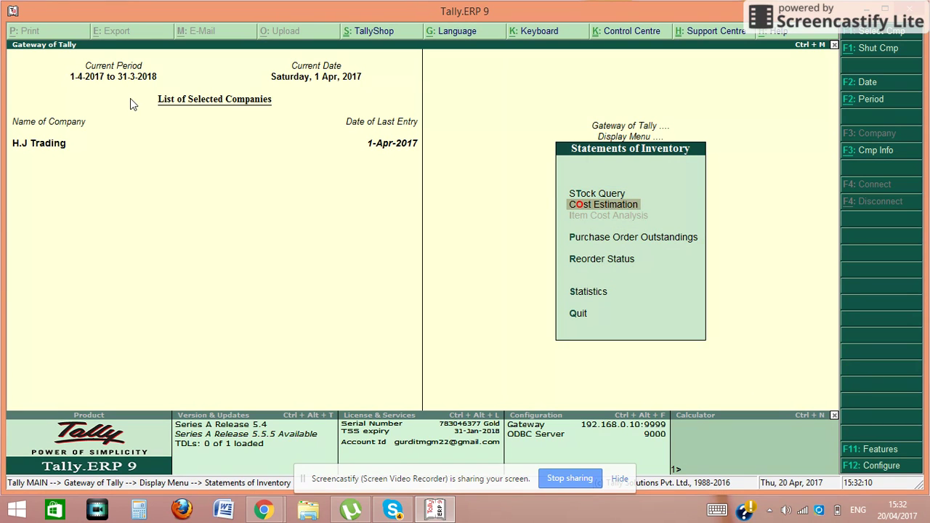
{"action": "key", "text": "Return"}
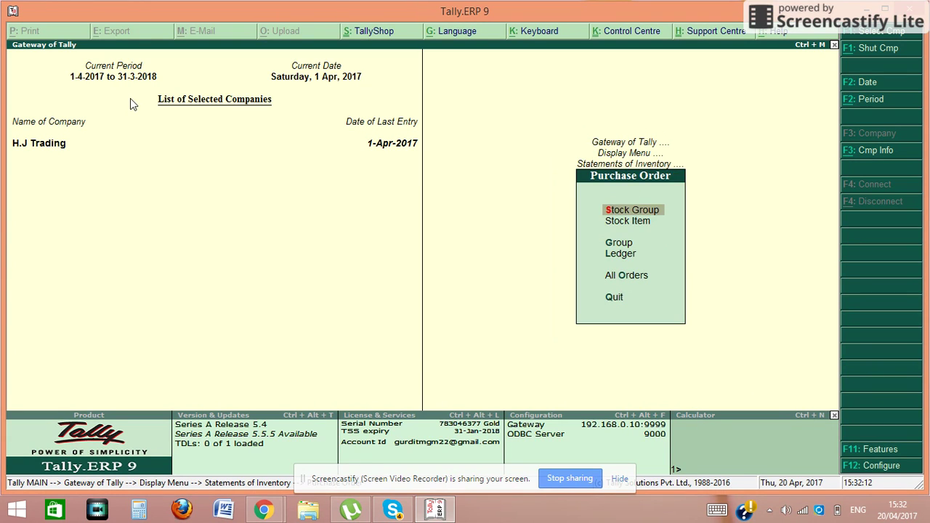
View the outstanding purchase orders for the stock item T.V and drill down to its order details
{"action": "key", "text": "Down"}
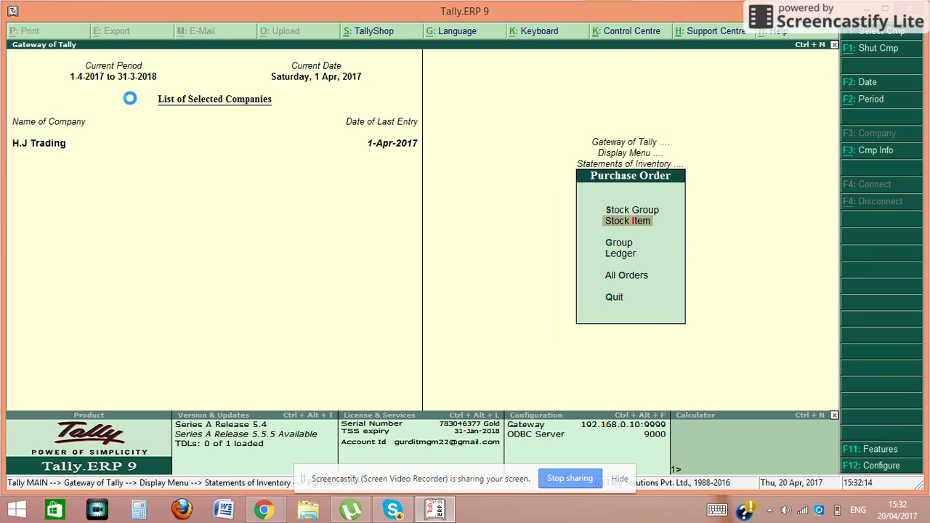
{"action": "key", "text": "Return"}
{"action": "key", "text": "Down"}
{"action": "key", "text": "Down"}
{"action": "key", "text": "Down"}
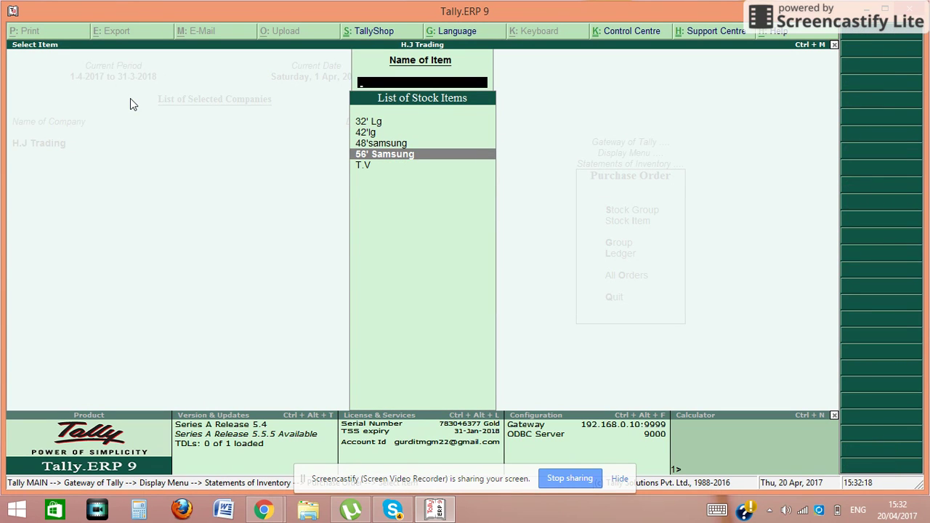
{"action": "key", "text": "Down"}
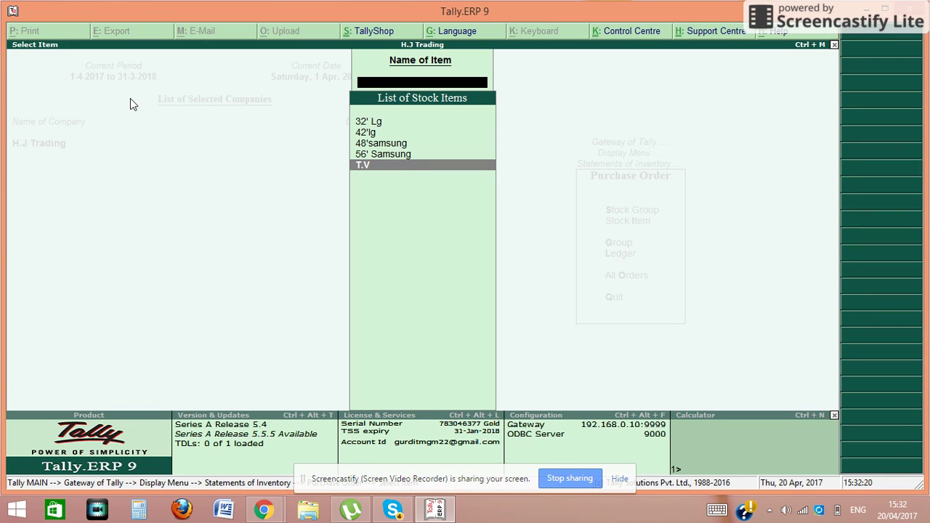
{"action": "key", "text": "Return"}
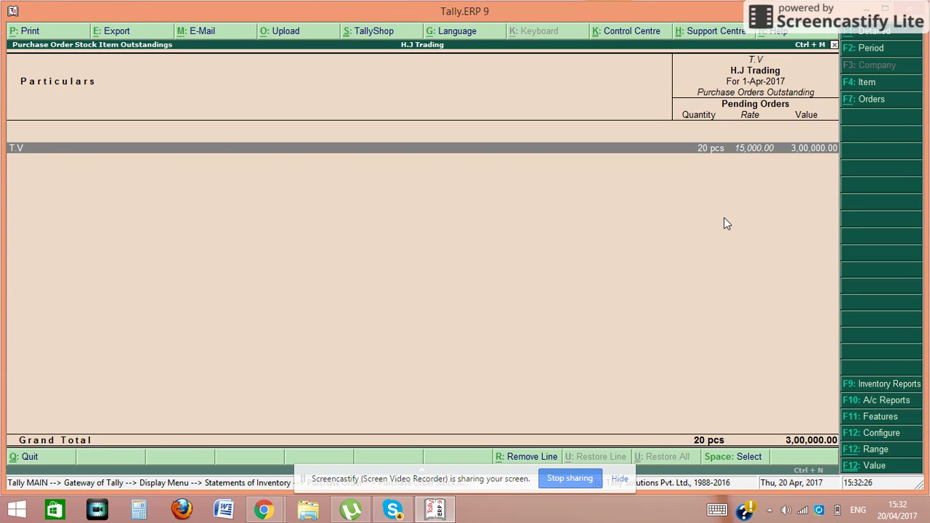
{"action": "key", "text": "Return"}
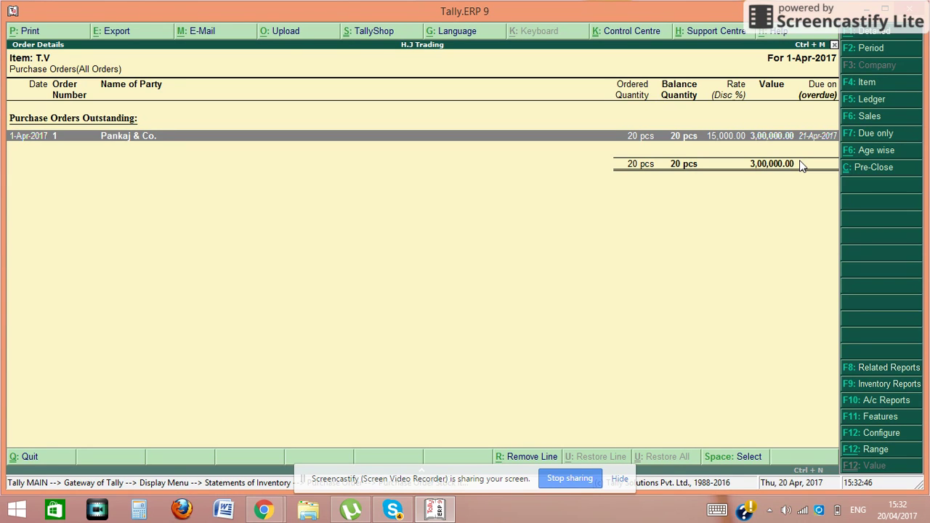
Close the order details and the outstanding reports, going back to the Gateway of Tally
{"action": "key", "text": "Escape"}
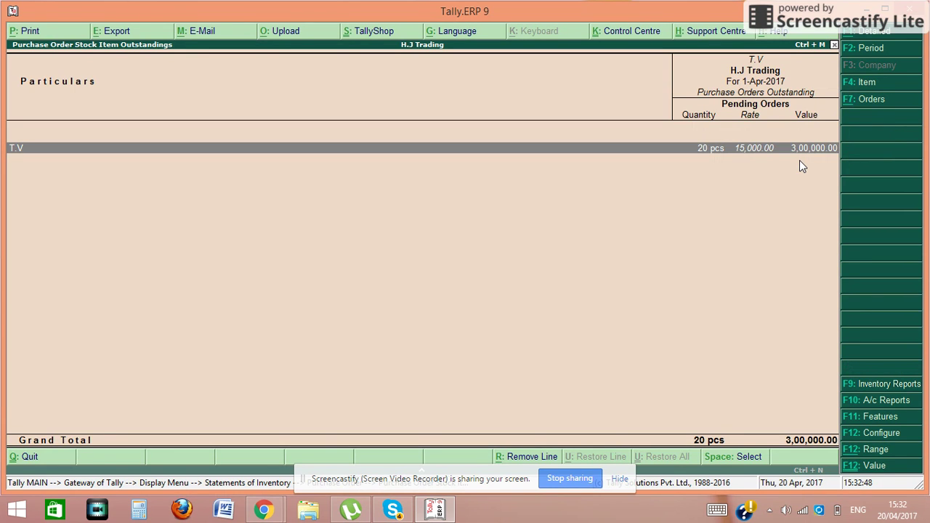
{"action": "key", "text": "Escape"}
{"action": "key", "text": "Escape"}
{"action": "key", "text": "Escape"}
{"action": "key", "text": "Escape"}
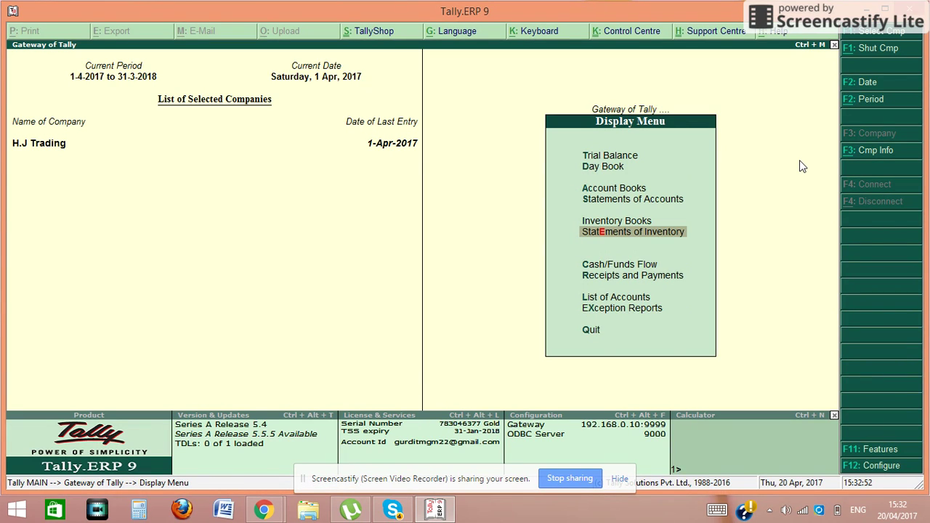
{"action": "key", "text": "Escape"}
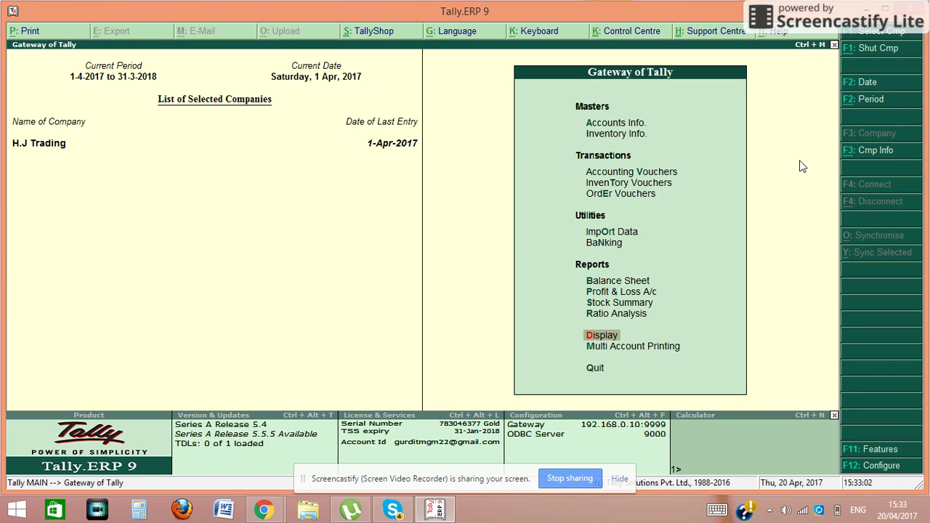
Set the company's inventory feature for tracking numbers, which enables delivery and receipt notes, to Yes and save the features
{"action": "key", "text": "F11"}
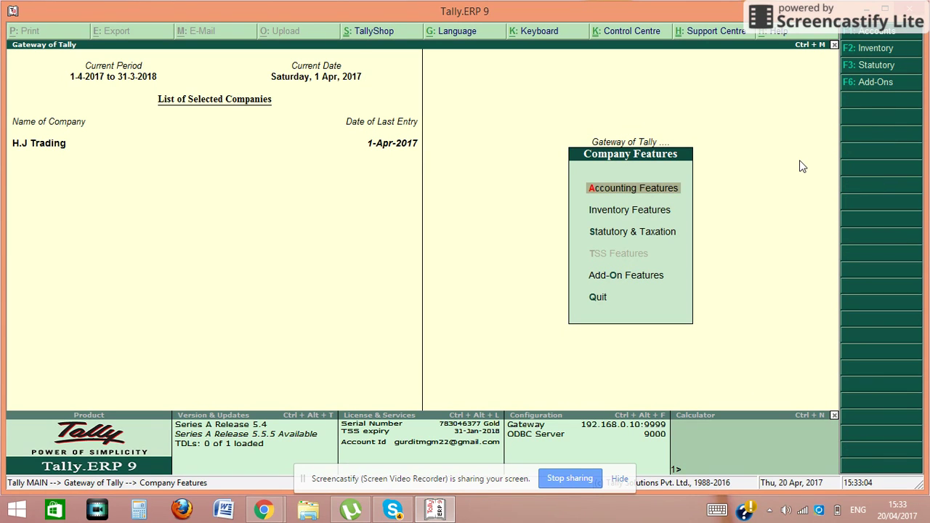
{"action": "key", "text": "Down"}
{"action": "key", "text": "Return"}
{"action": "key", "text": "Return"}
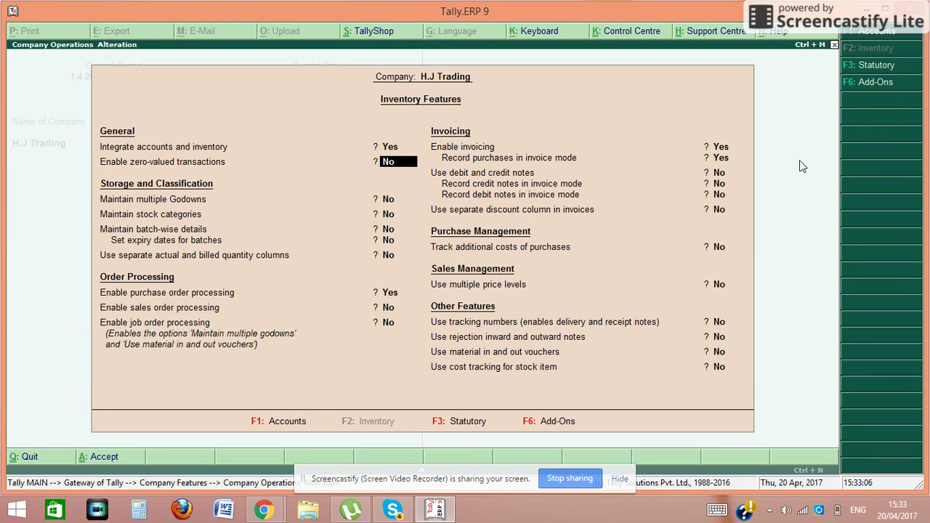
{"action": "key", "text": "Return"}
{"action": "key", "text": "Return"}
{"action": "key", "text": "Return"}
{"action": "key", "text": "Return"}
{"action": "key", "text": "Return"}
{"action": "key", "text": "Return"}
{"action": "key", "text": "Return"}
{"action": "key", "text": "Return"}
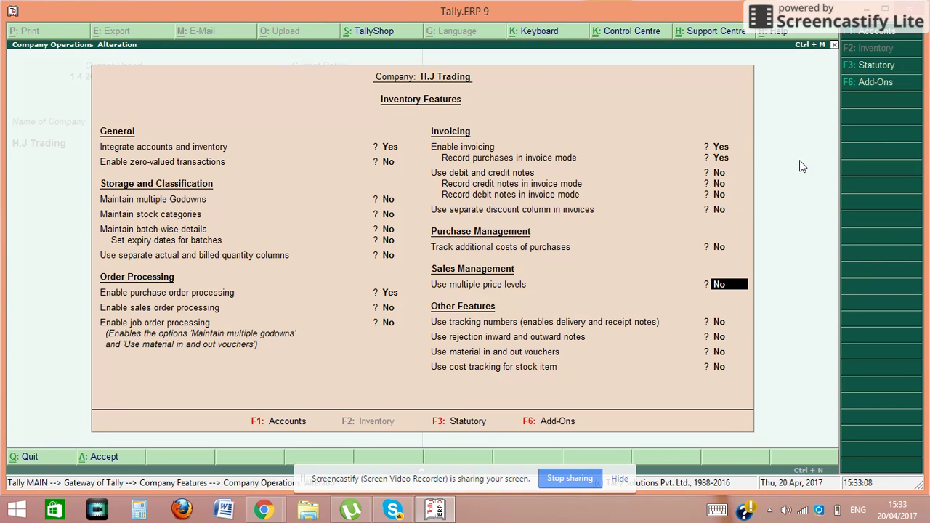
{"action": "key", "text": "Return"}
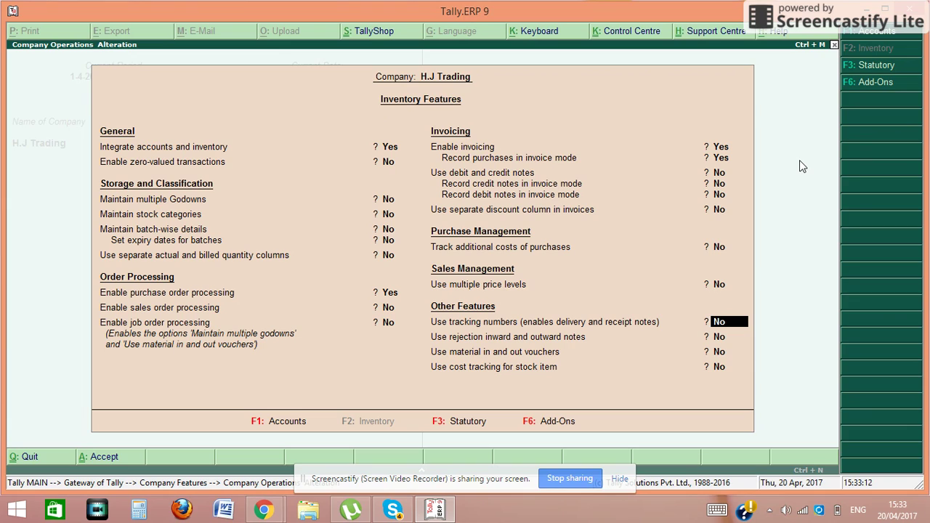
{"action": "type", "text": "y"}
{"action": "key", "text": "Return"}
{"action": "key", "text": "Return"}
{"action": "key", "text": "Return"}
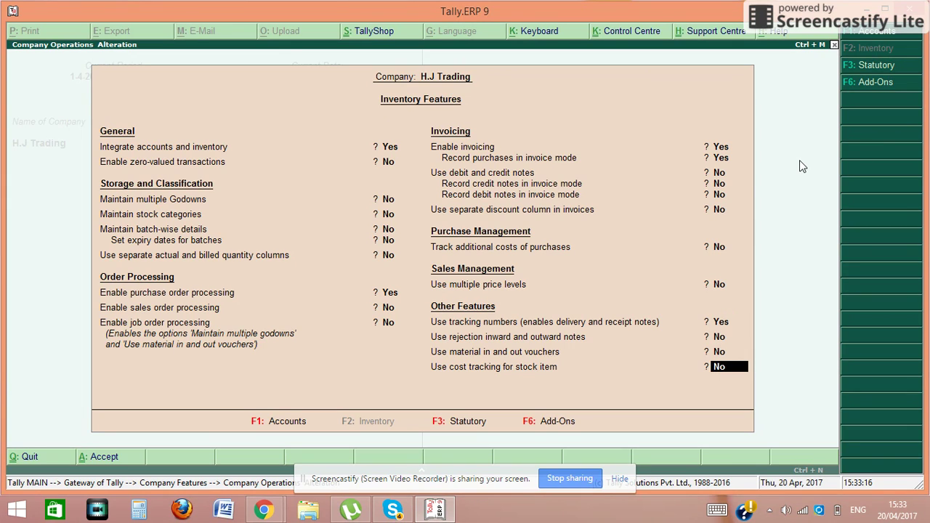
{"action": "key", "text": "Return"}
{"action": "key", "text": "Return"}
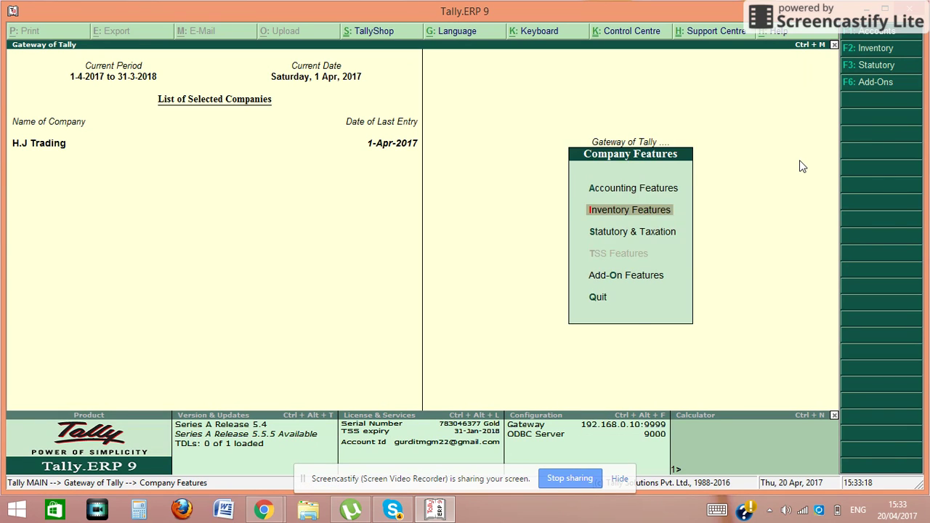
{"action": "key", "text": "Escape"}
{"action": "key", "text": "Up"}
{"action": "key", "text": "Up"}
{"action": "key", "text": "Up"}
{"action": "key", "text": "Up"}
{"action": "key", "text": "Up"}
{"action": "key", "text": "Up"}
{"action": "key", "text": "Up"}
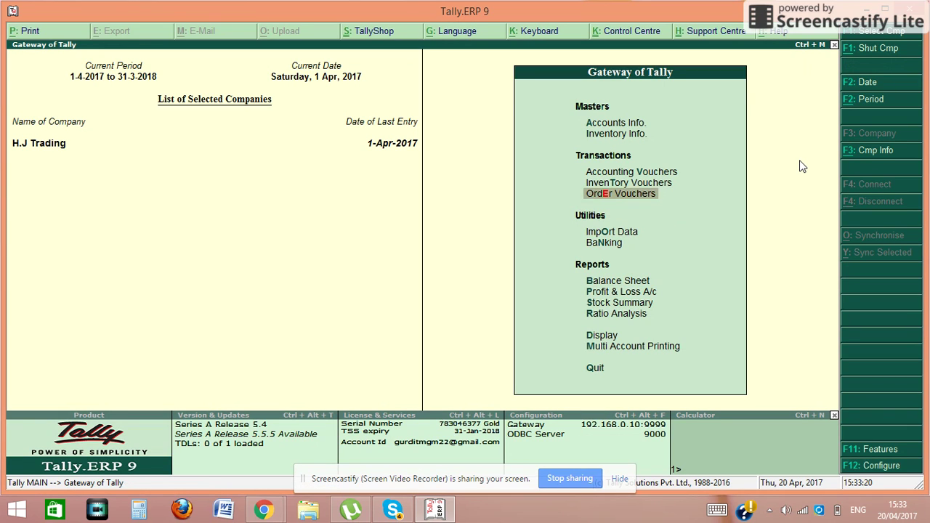
{"action": "key", "text": "Up"}
{"action": "key", "text": "Return"}
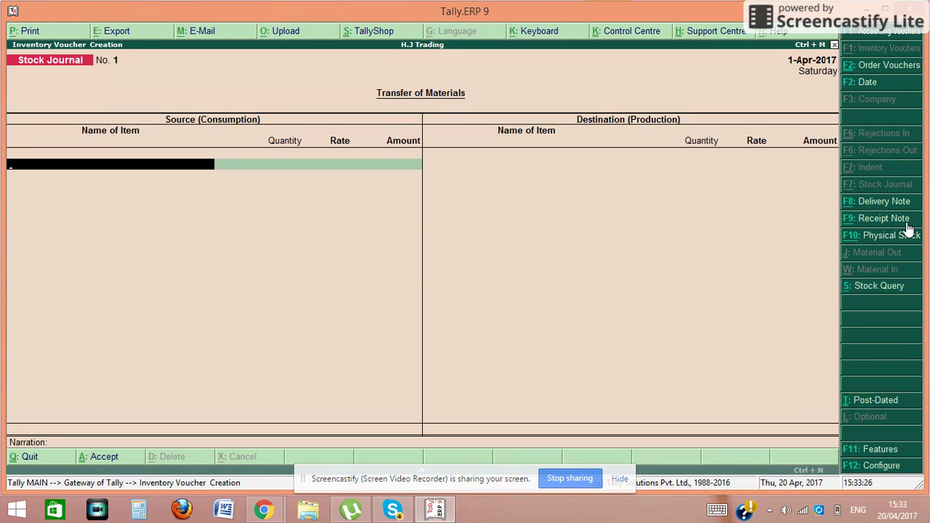
{"action": "key", "text": "Escape"}
{"action": "key", "text": "Return"}
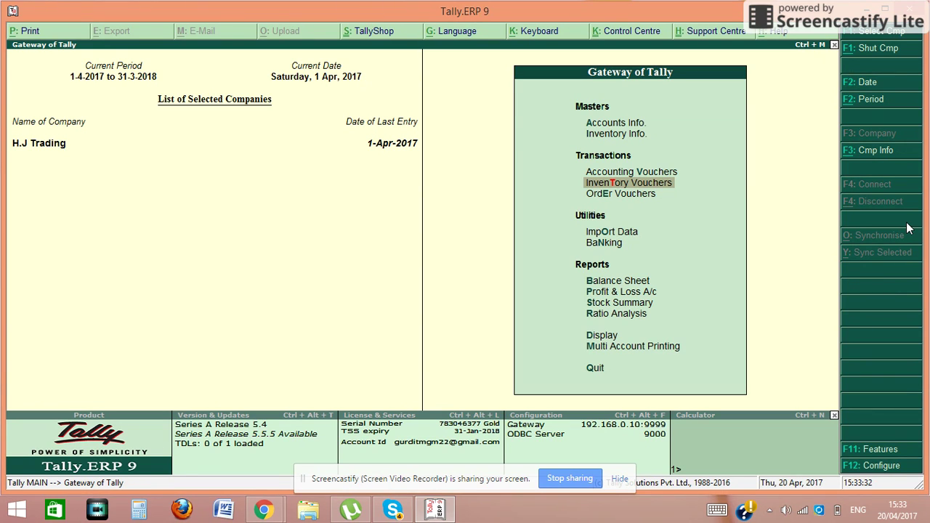
Start a Receipt Note from the accounting vouchers and set its voucher date to 21-Apr-2017
{"action": "key", "text": "Up"}
{"action": "key", "text": "Return"}
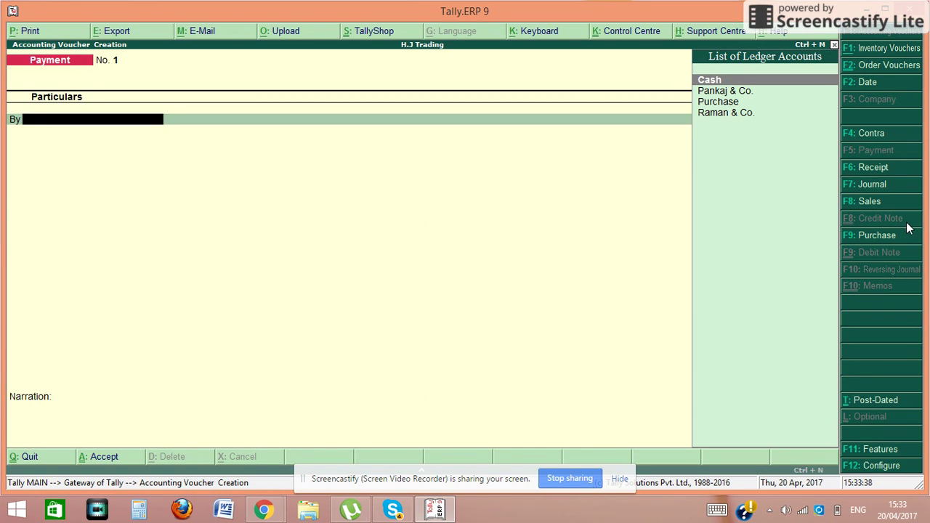
{"action": "key", "text": "alt+F9"}
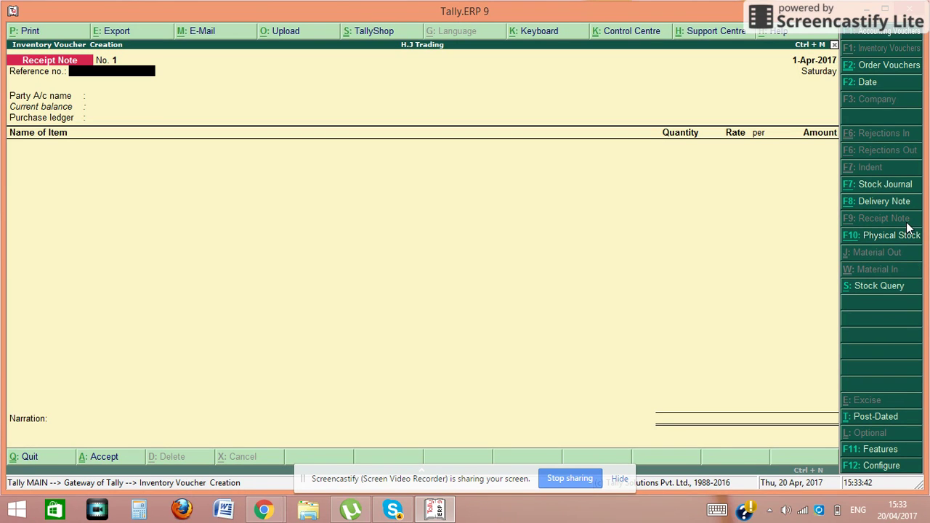
{"action": "key", "text": "Return"}
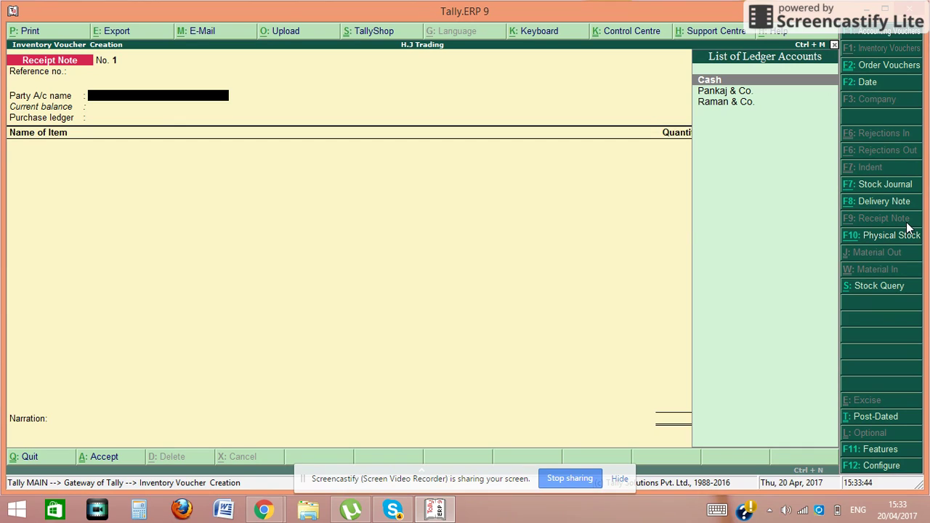
{"action": "key", "text": "BackSpace"}
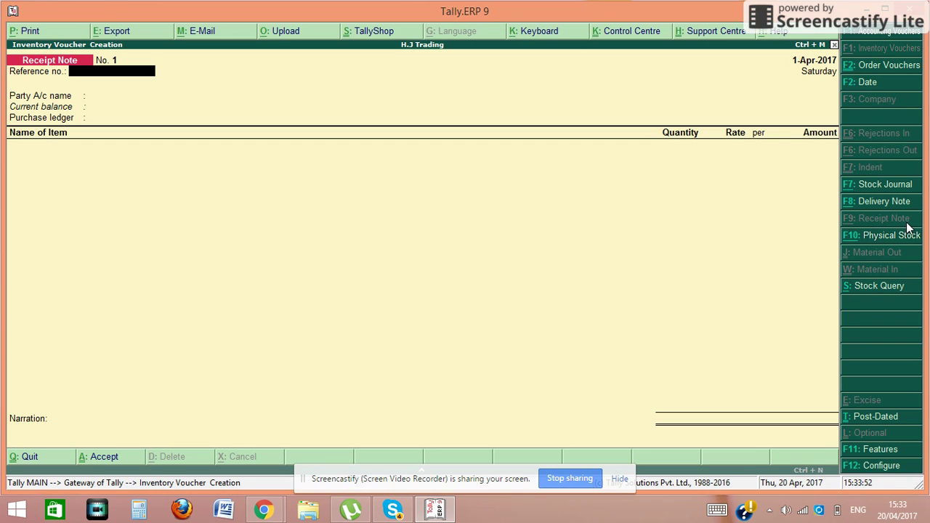
{"action": "key", "text": "F2"}
{"action": "type", "text": "21"}
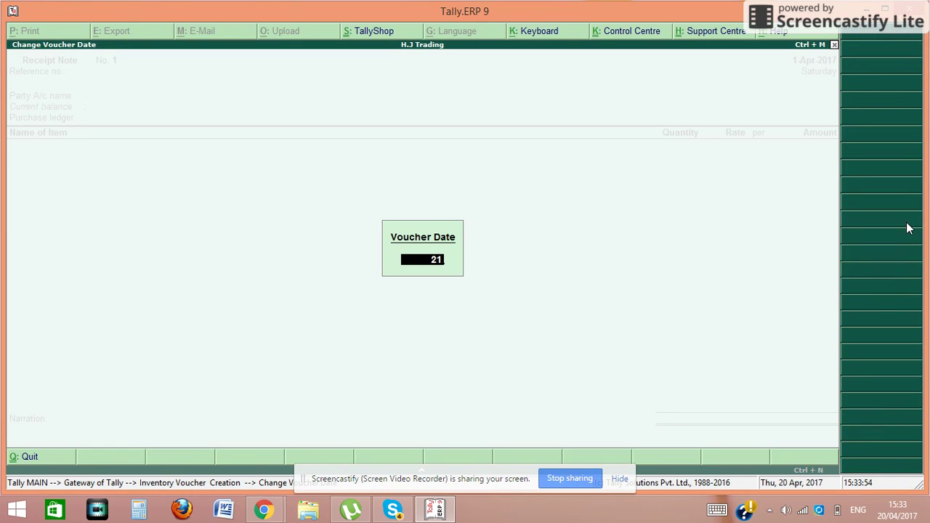
{"action": "key", "text": "Return"}
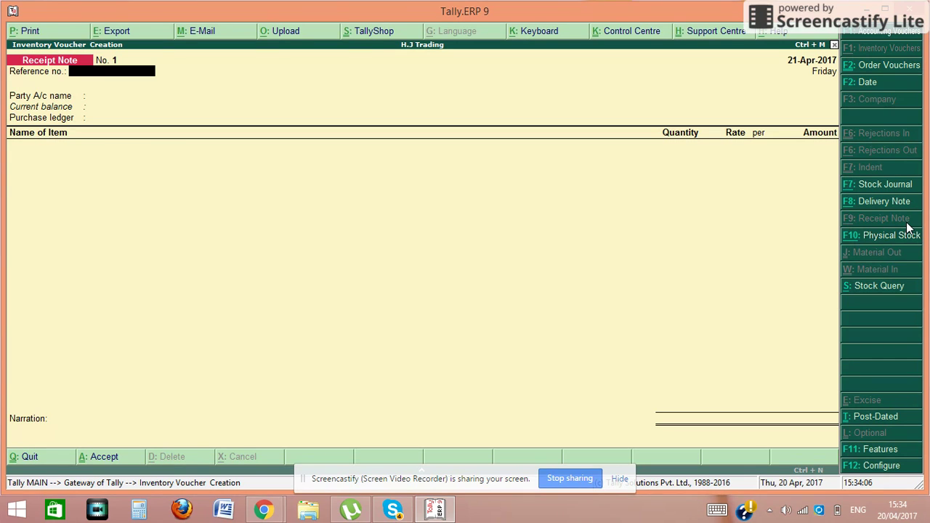
Choose Pankaj & Co. as the receipt note's party account and look through its orders in the party details without picking one
{"action": "key", "text": "Return"}
{"action": "key", "text": "Down"}
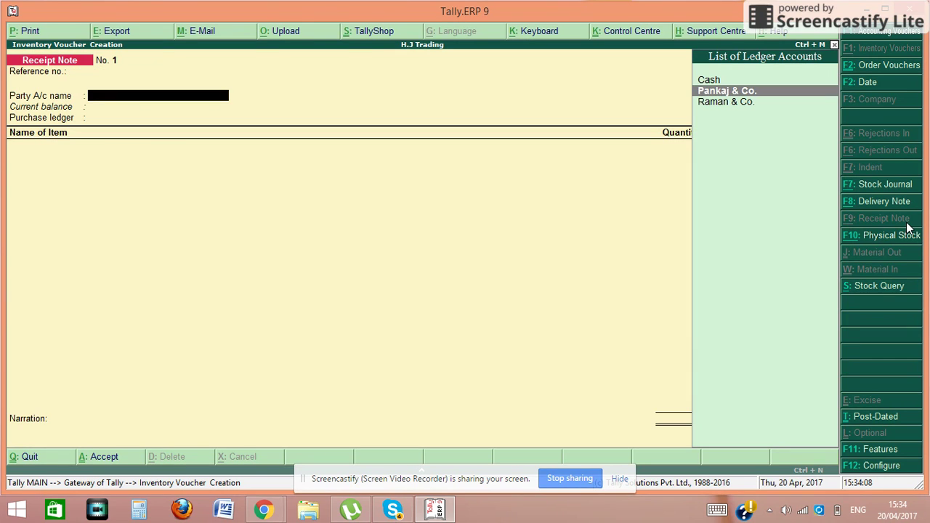
{"action": "key", "text": "Return"}
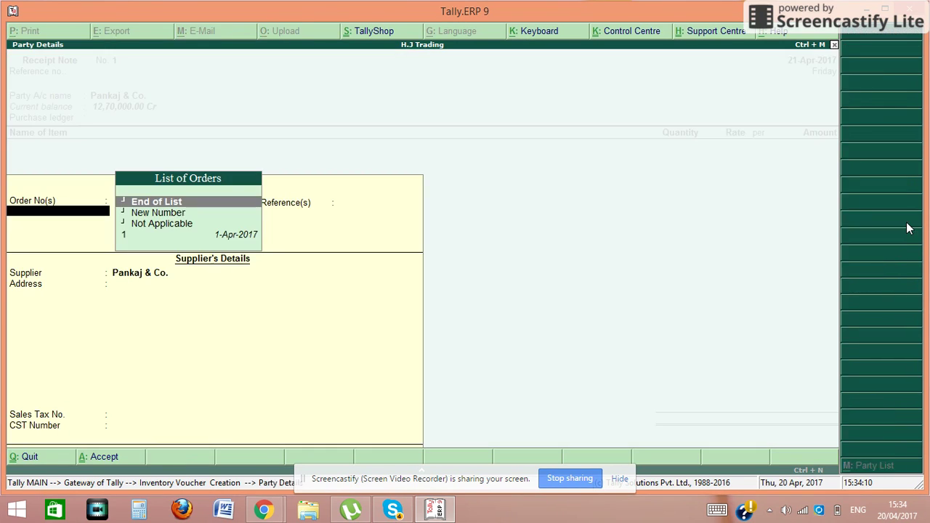
{"action": "key", "text": "Down"}
{"action": "key", "text": "Down"}
{"action": "key", "text": "Down"}
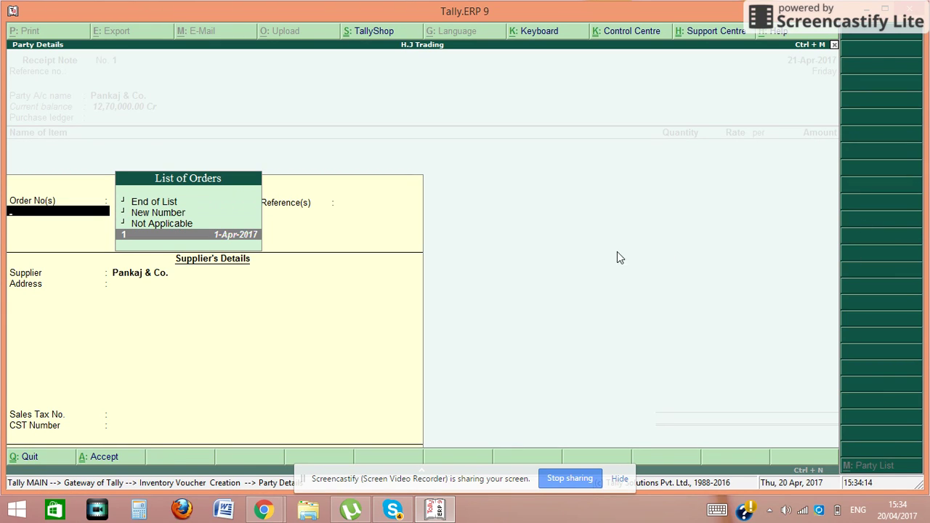
{"action": "key", "text": "Escape"}
{"action": "key", "text": "y"}
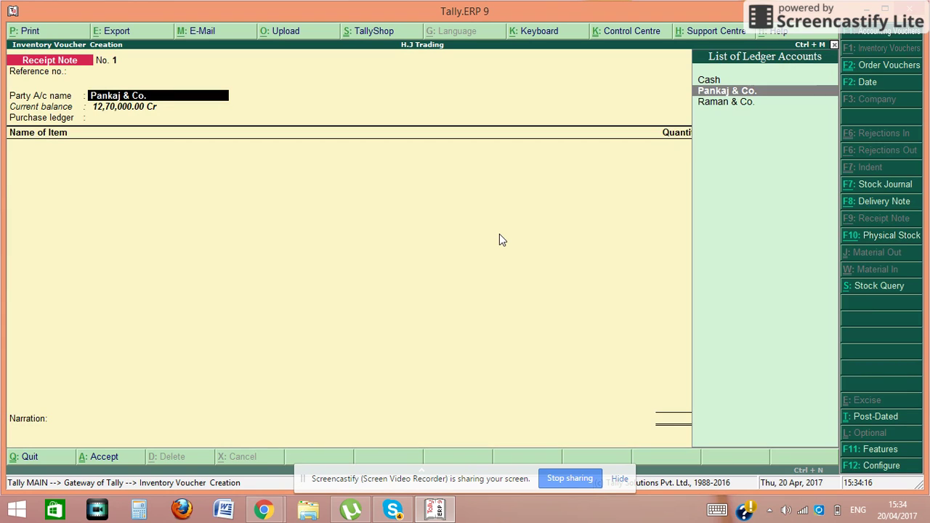
Check the receipt note configuration for supplementary details, keep its options, and look at the party details again
{"action": "key", "text": "F12"}
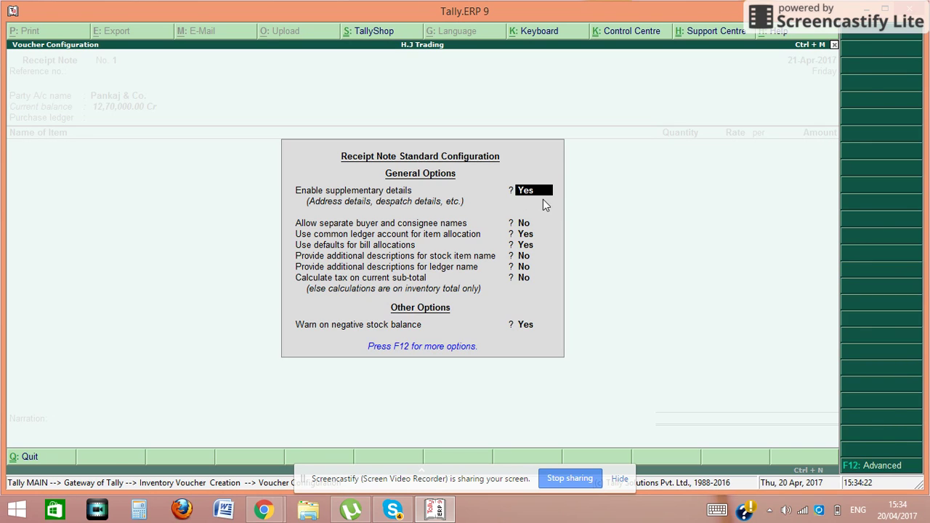
{"action": "key", "text": "ctrl+a"}
{"action": "key", "text": "Return"}
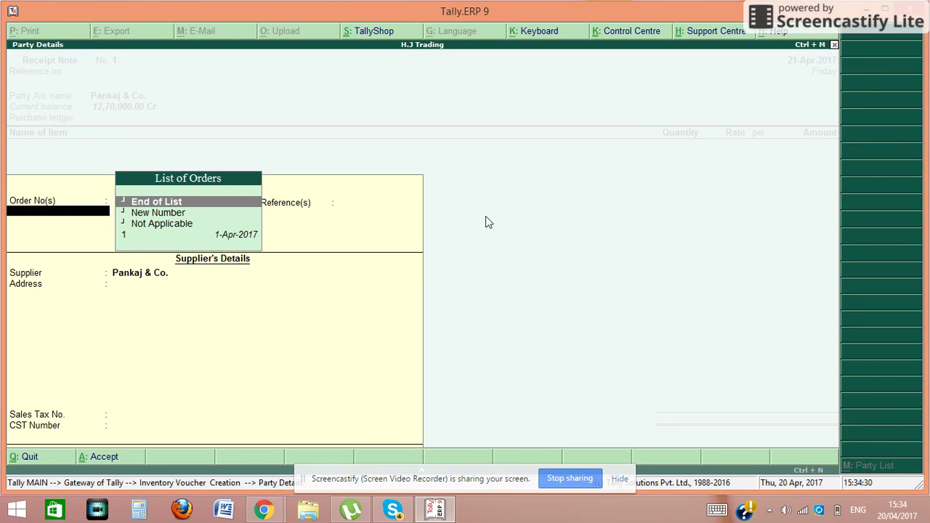
{"action": "key", "text": "Escape"}
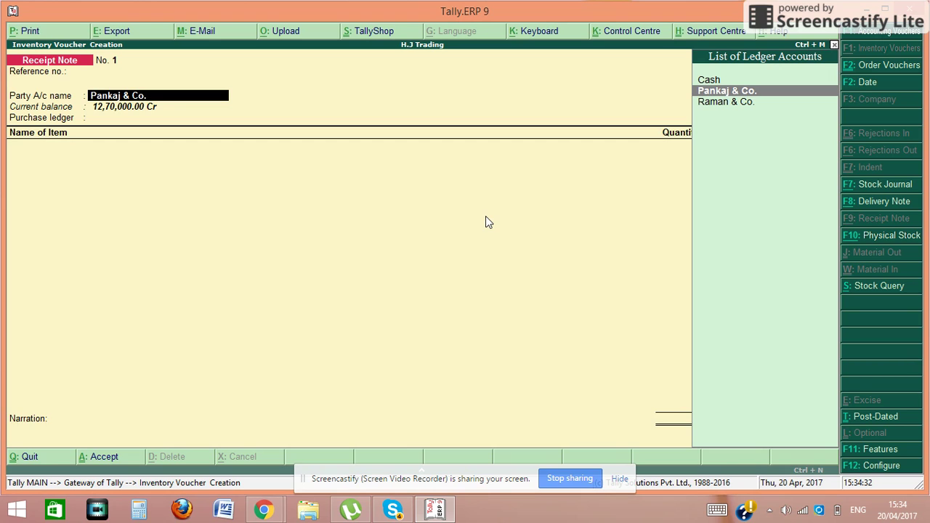
Keep the receipt note configuration and link the note to Pankaj & Co.'s order 1 dated 1-Apr-2017 in the party details
{"action": "key", "text": "F12"}
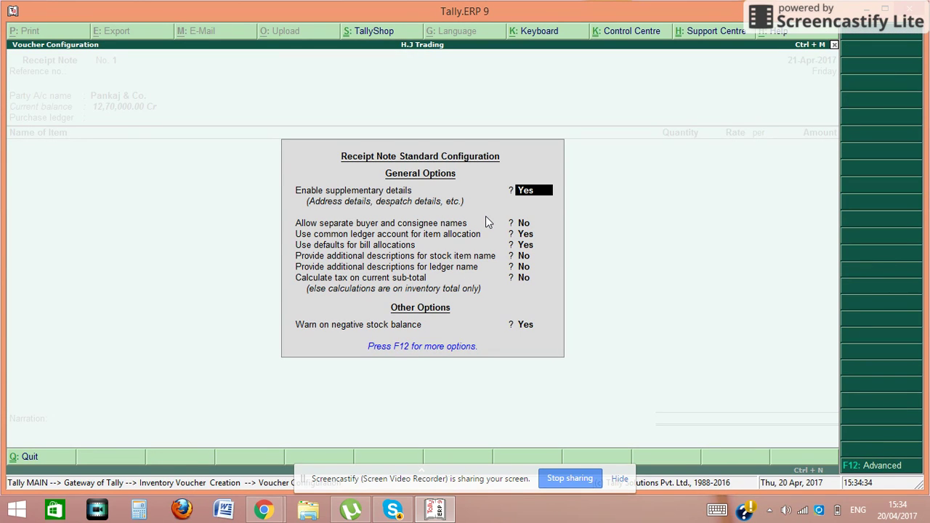
{"action": "key", "text": "ctrl+a"}
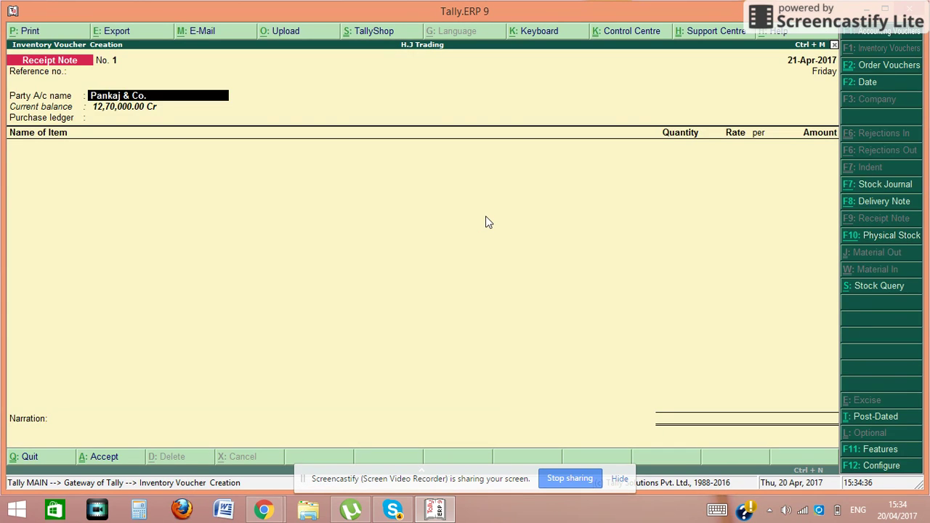
{"action": "key", "text": "Return"}
{"action": "key", "text": "Down"}
{"action": "key", "text": "Down"}
{"action": "key", "text": "Down"}
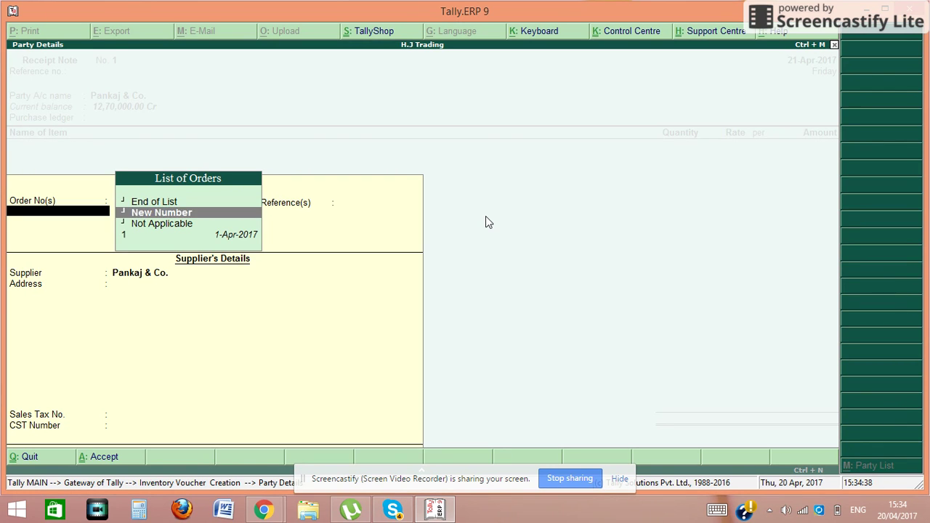
{"action": "key", "text": "Return"}
{"action": "key", "text": "Return"}
{"action": "key", "text": "Return"}
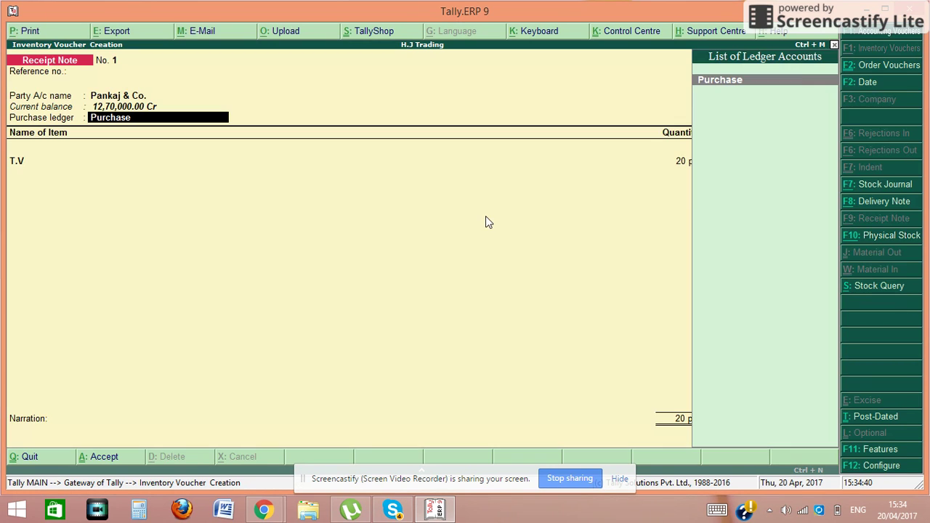
Use the Purchase ledger and allocate 20 pcs of T.V at 15,000 to tracking number 1 and order 1
{"action": "key", "text": "Return"}
{"action": "key", "text": "Return"}
{"action": "key", "text": "Return"}
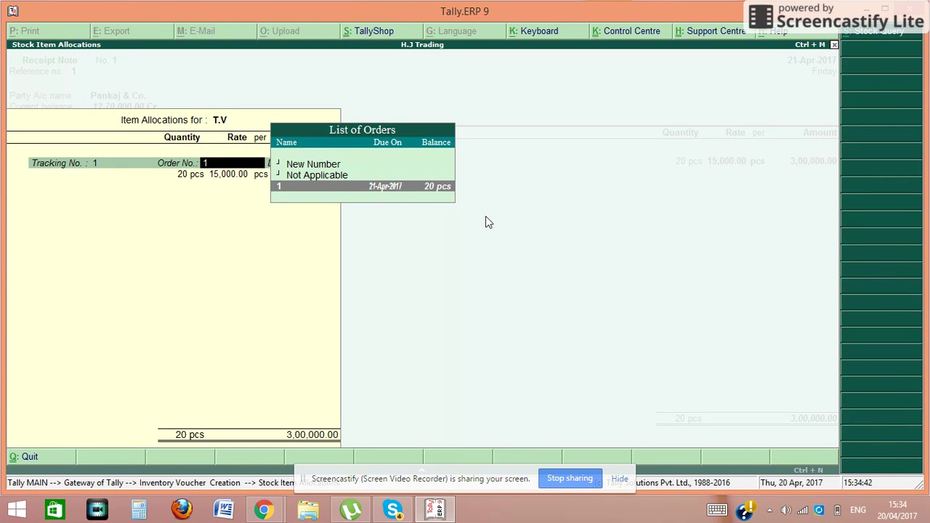
{"action": "key", "text": "Return"}
{"action": "key", "text": "Return"}
{"action": "key", "text": "Return"}
{"action": "key", "text": "Return"}
{"action": "key", "text": "Return"}
{"action": "key", "text": "Return"}
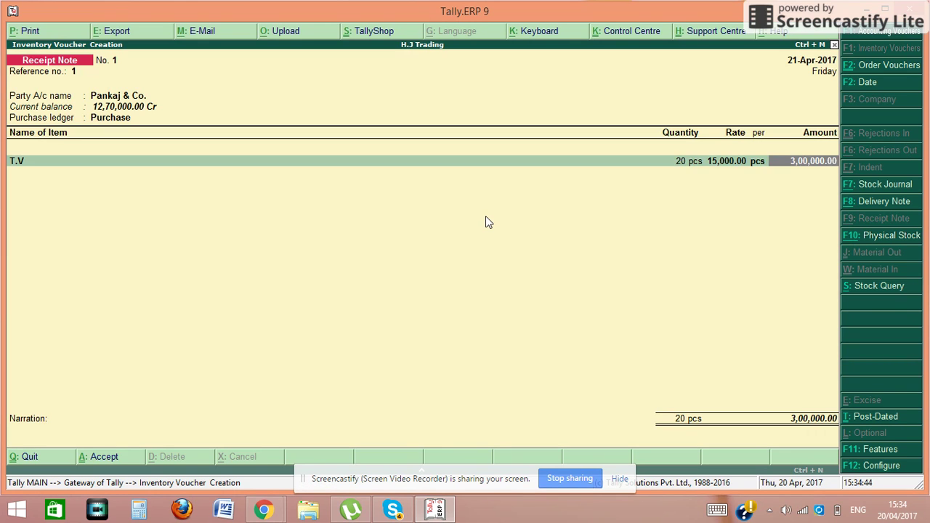
End the item list without a narration, save the receipt note, and leave voucher entry
{"action": "key", "text": "Return"}
{"action": "key", "text": "Return"}
{"action": "key", "text": "Return"}
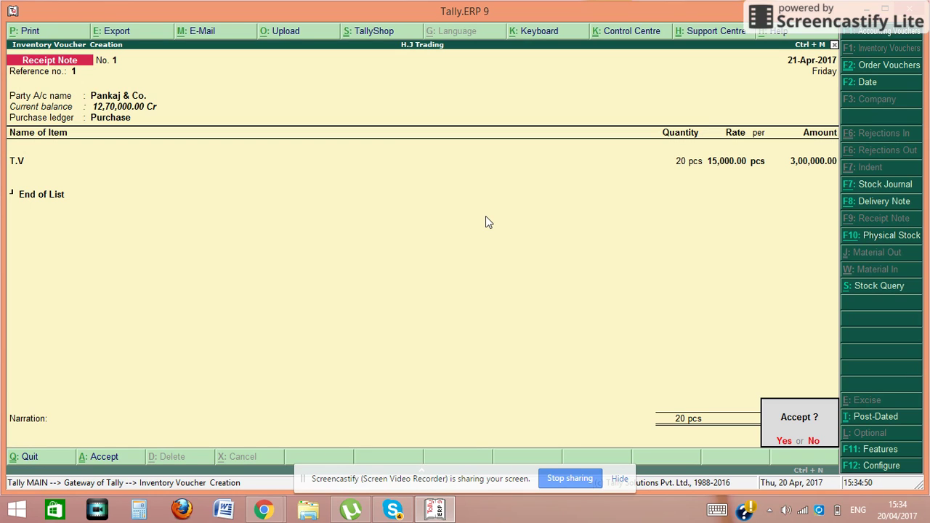
{"action": "key", "text": "y"}
{"action": "key", "text": "F1"}
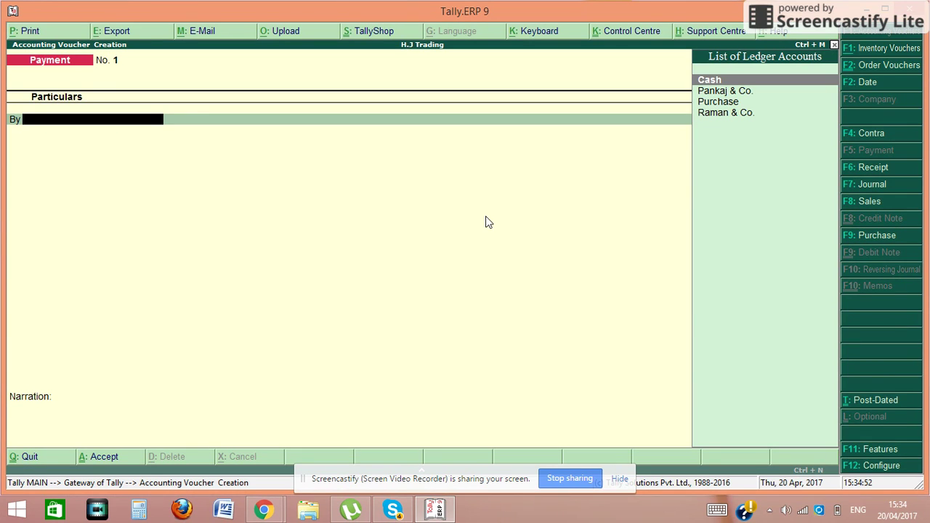
{"action": "key", "text": "Escape"}
{"action": "key", "text": "y"}
Open the inventory statements among the display reports
{"action": "key", "text": "Down"}
{"action": "key", "text": "Down"}
{"action": "key", "text": "Down"}
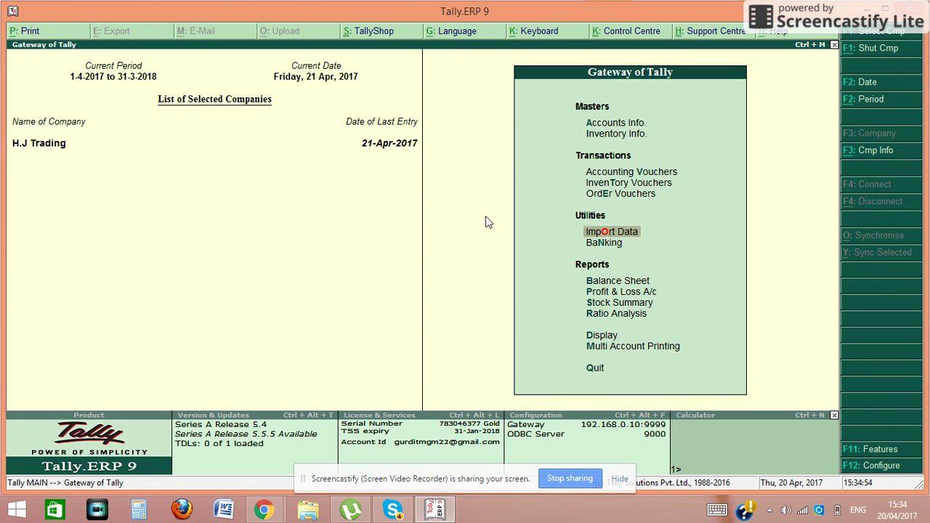
{"action": "key", "text": "Down"}
{"action": "key", "text": "Down"}
{"action": "key", "text": "Down"}
{"action": "key", "text": "Down"}
{"action": "key", "text": "Down"}
{"action": "key", "text": "Down"}
{"action": "key", "text": "Return"}
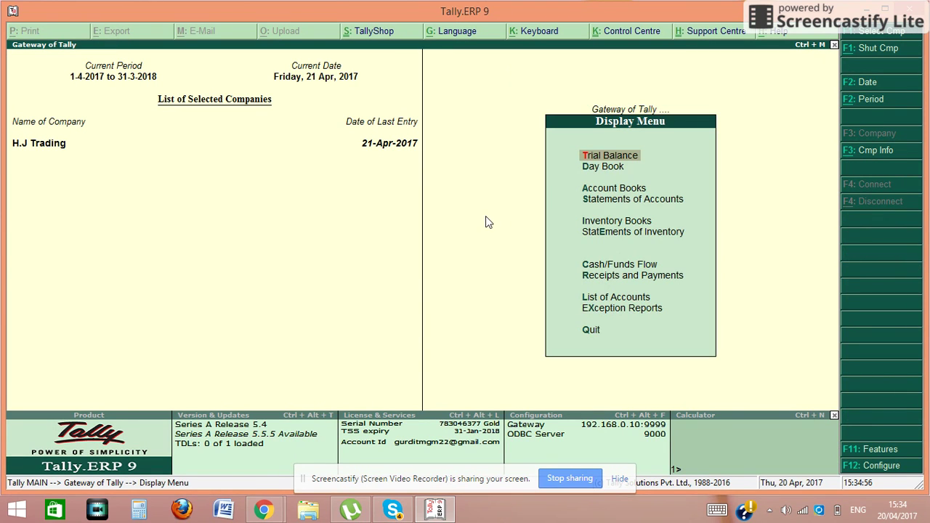
{"action": "key", "text": "Down"}
{"action": "key", "text": "Down"}
{"action": "key", "text": "Down"}
{"action": "key", "text": "Down"}
{"action": "key", "text": "Down"}
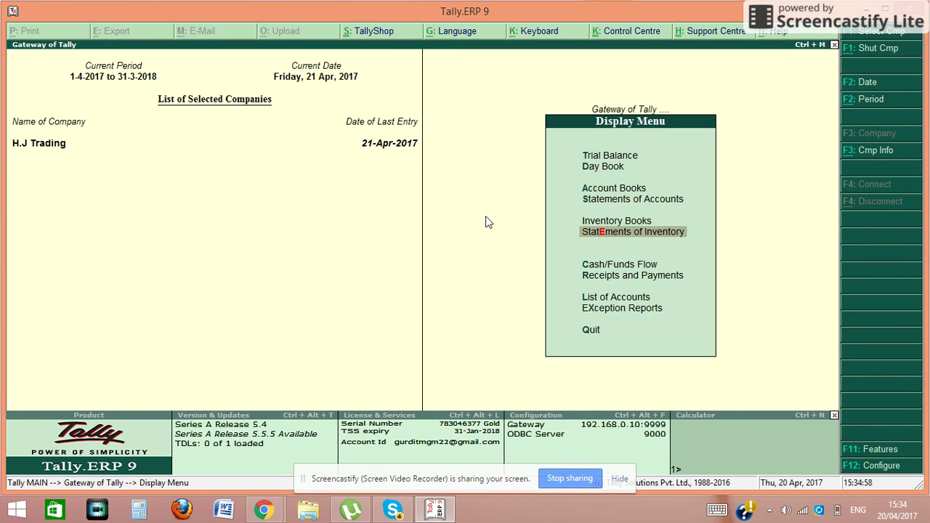
{"action": "key", "text": "Return"}
Check the purchase order outstandings for the stock item T.V, then close the report
{"action": "key", "text": "Down"}
{"action": "key", "text": "Down"}
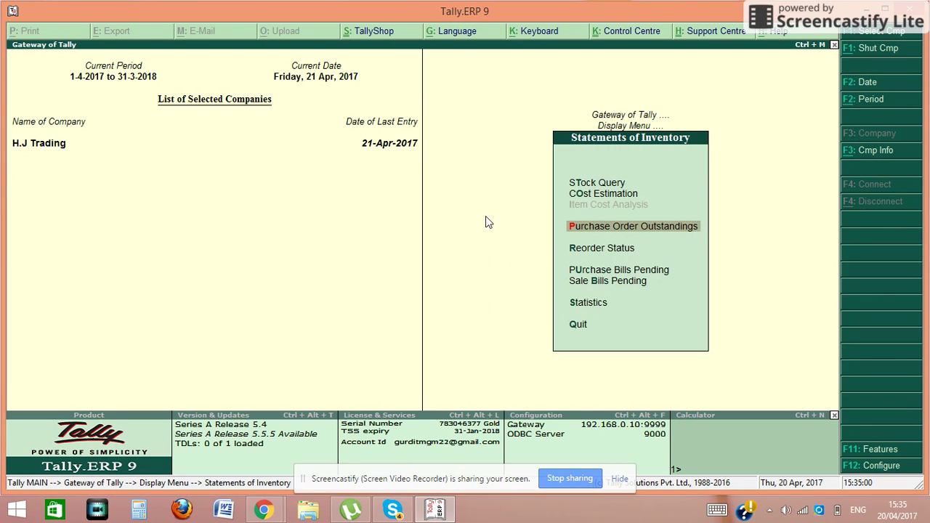
{"action": "key", "text": "Return"}
{"action": "key", "text": "Down"}
{"action": "key", "text": "Return"}
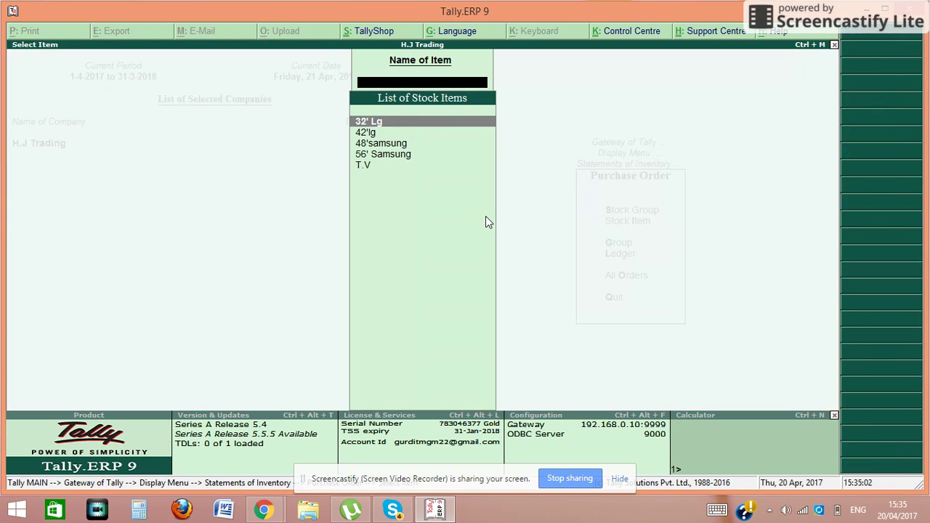
{"action": "key", "text": "Down"}
{"action": "key", "text": "Down"}
{"action": "key", "text": "Down"}
{"action": "key", "text": "Down"}
{"action": "key", "text": "Return"}
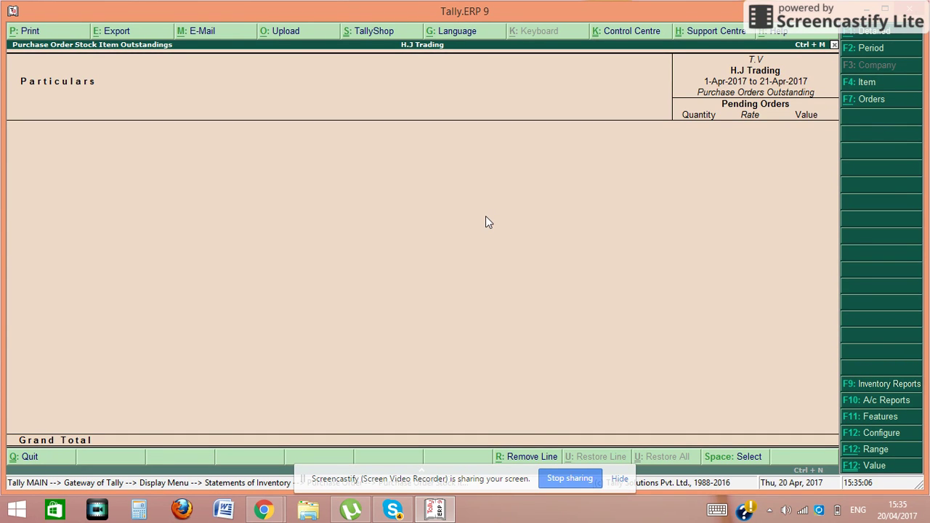
{"action": "key", "text": "Escape"}
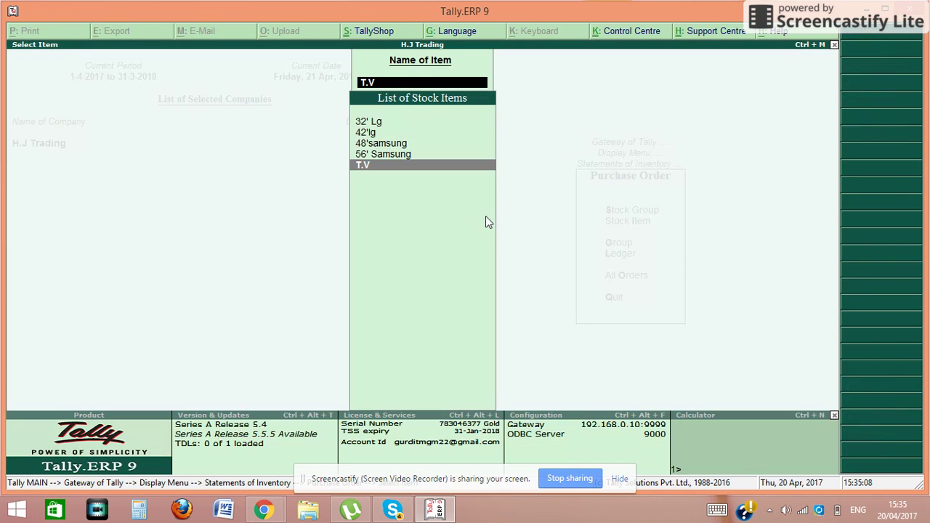
{"action": "key", "text": "Escape"}
{"action": "key", "text": "Escape"}
{"action": "key", "text": "Escape"}
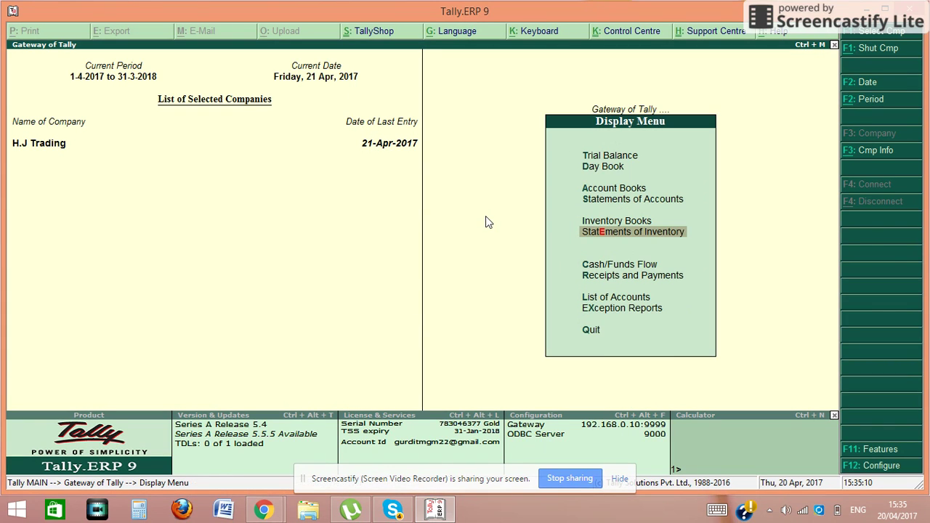
Check the T.V entry in the company's stock summary and return to the main gateway
{"action": "key", "text": "Up"}
{"action": "key", "text": "Up"}
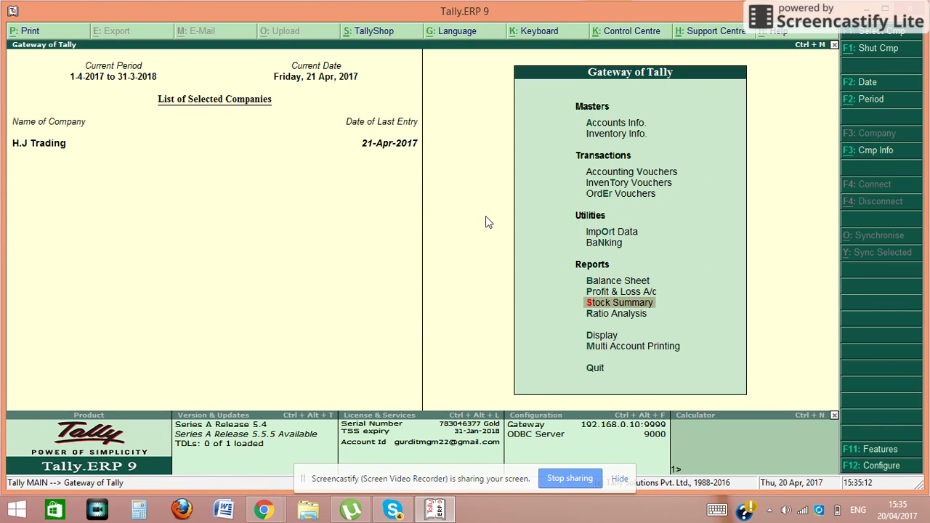
{"action": "key", "text": "Return"}
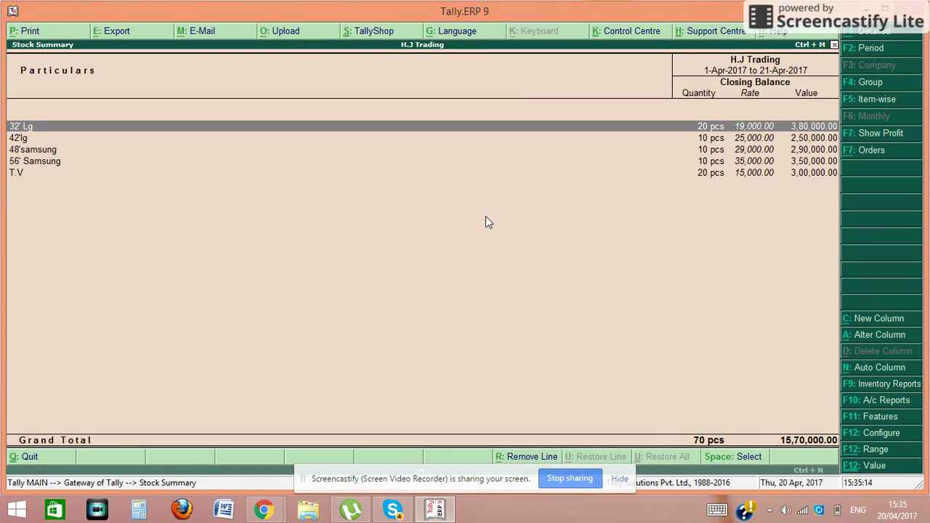
{"action": "key", "text": "Down"}
{"action": "key", "text": "Down"}
{"action": "key", "text": "Down"}
{"action": "key", "text": "Down"}
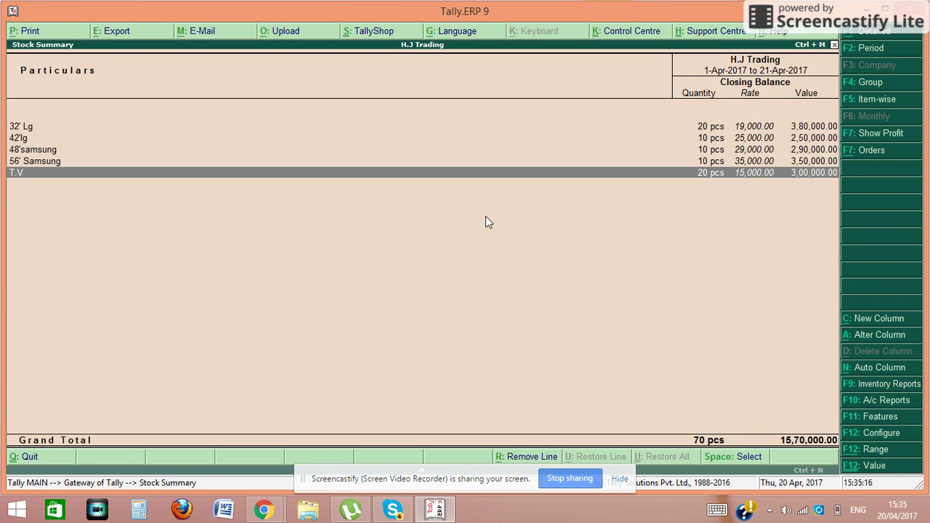
{"action": "key", "text": "Escape"}
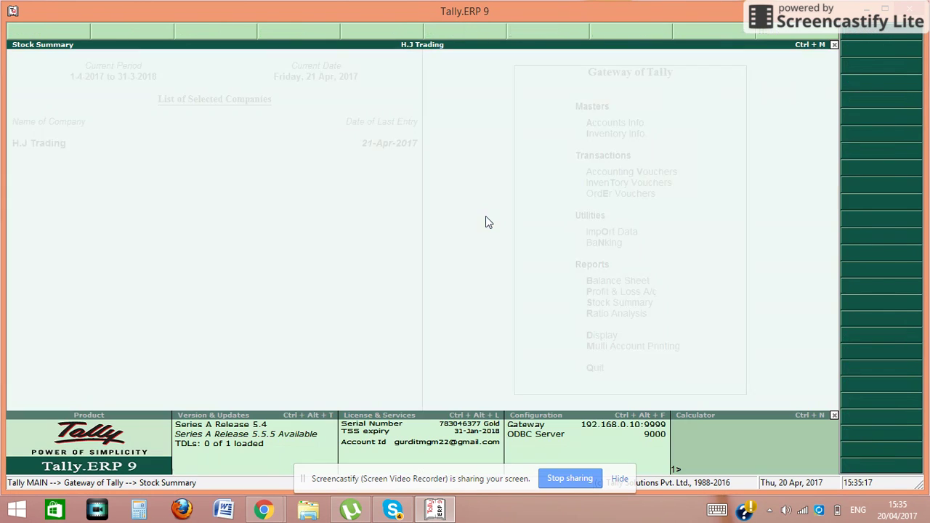
{"action": "key", "text": "Escape"}
{"action": "key", "text": "Escape"}
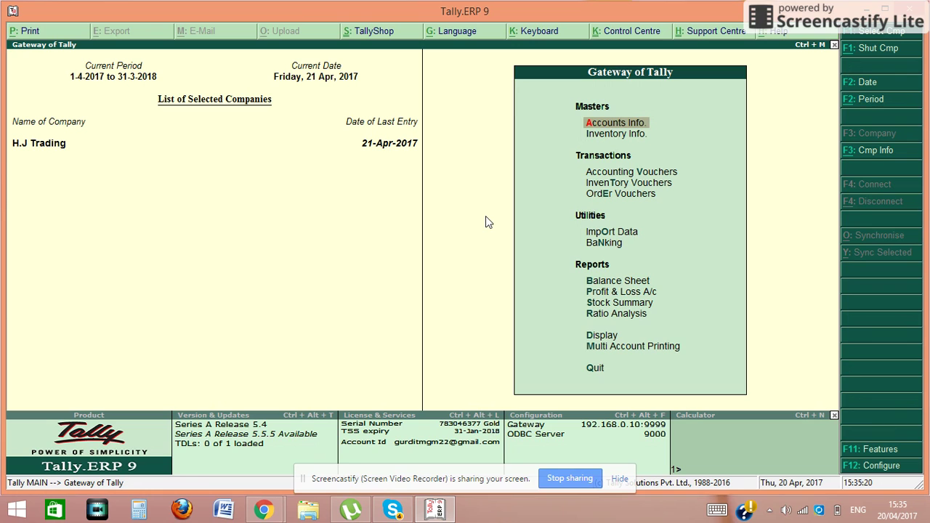
Return to the display reports and open the statements of inventory
{"action": "key", "text": "Down"}
{"action": "key", "text": "Down"}
{"action": "key", "text": "Down"}
{"action": "key", "text": "Down"}
{"action": "key", "text": "Down"}
{"action": "key", "text": "Down"}
{"action": "key", "text": "Down"}
{"action": "key", "text": "Down"}
{"action": "key", "text": "Down"}
{"action": "key", "text": "Down"}
{"action": "key", "text": "Down"}
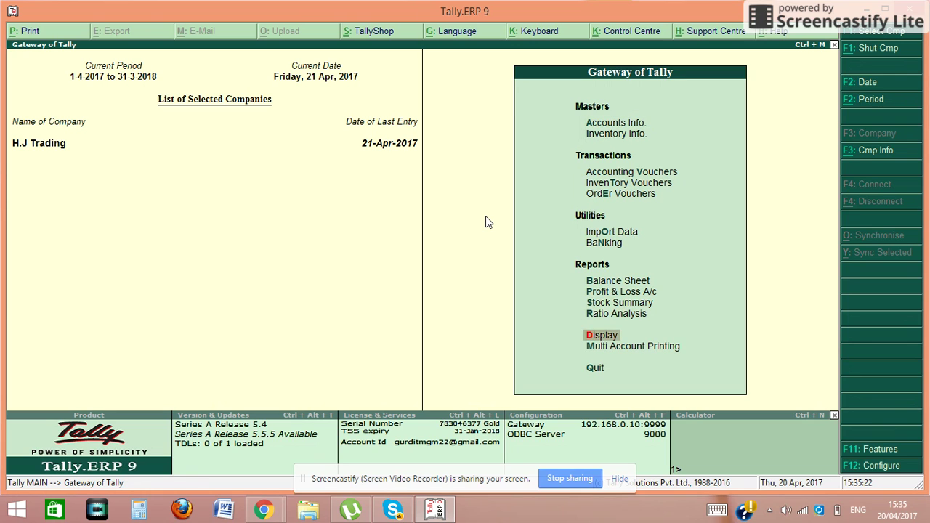
{"action": "key", "text": "Return"}
{"action": "key", "text": "Down"}
{"action": "key", "text": "Down"}
{"action": "key", "text": "Down"}
{"action": "key", "text": "Down"}
{"action": "key", "text": "Down"}
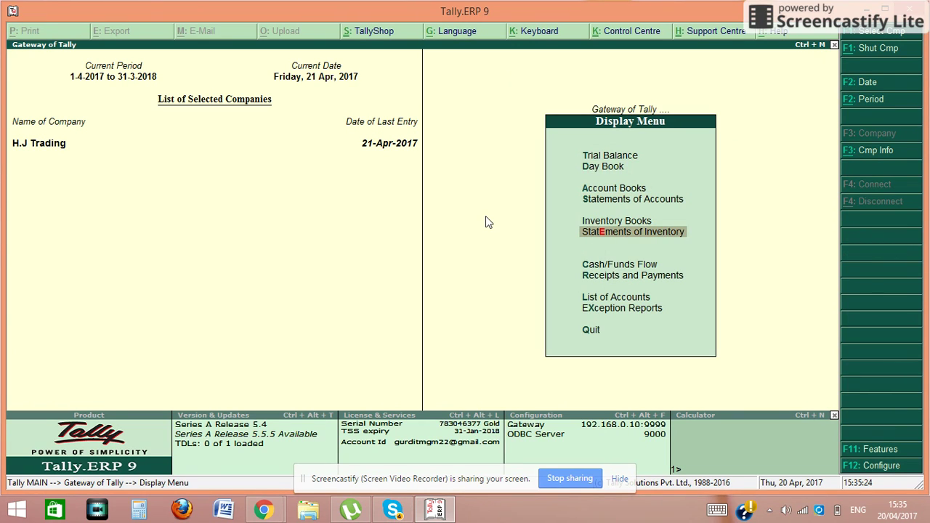
{"action": "key", "text": "Return"}
Display the Purchase Bills Pending report to check the T.V goods received from Pankaj & Co
{"action": "key", "text": "Down"}
{"action": "key", "text": "Down"}
{"action": "key", "text": "Down"}
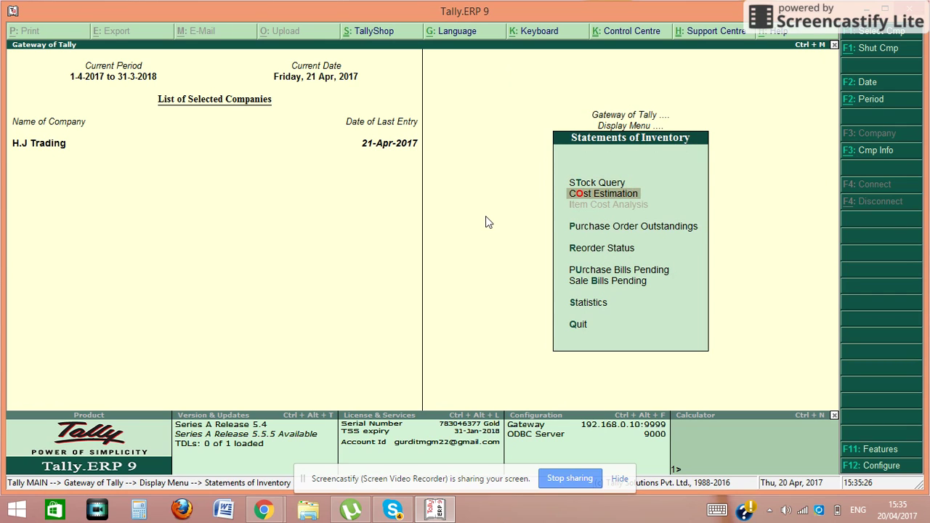
{"action": "key", "text": "Down"}
{"action": "key", "text": "Return"}
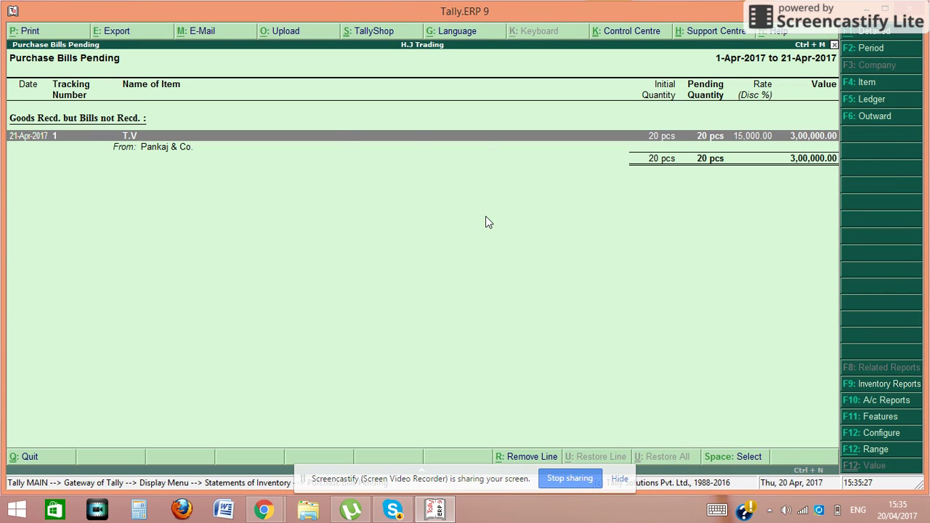